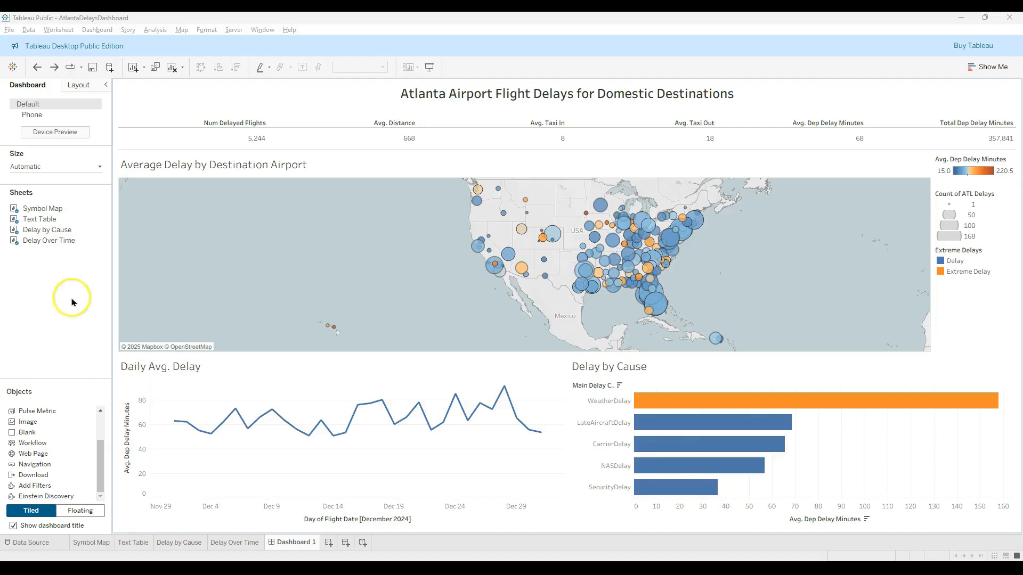
# - Select the Denver mark on the Average Delay by Destination Airport map and clear the selection
pyautogui.click(553, 234)
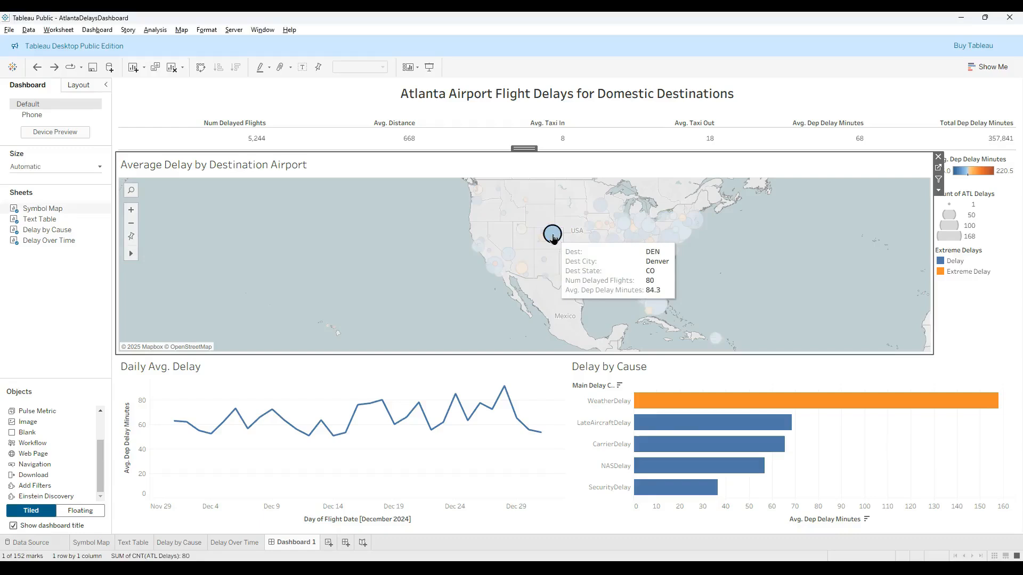
pyautogui.click(553, 235)
pyautogui.click(400, 246)
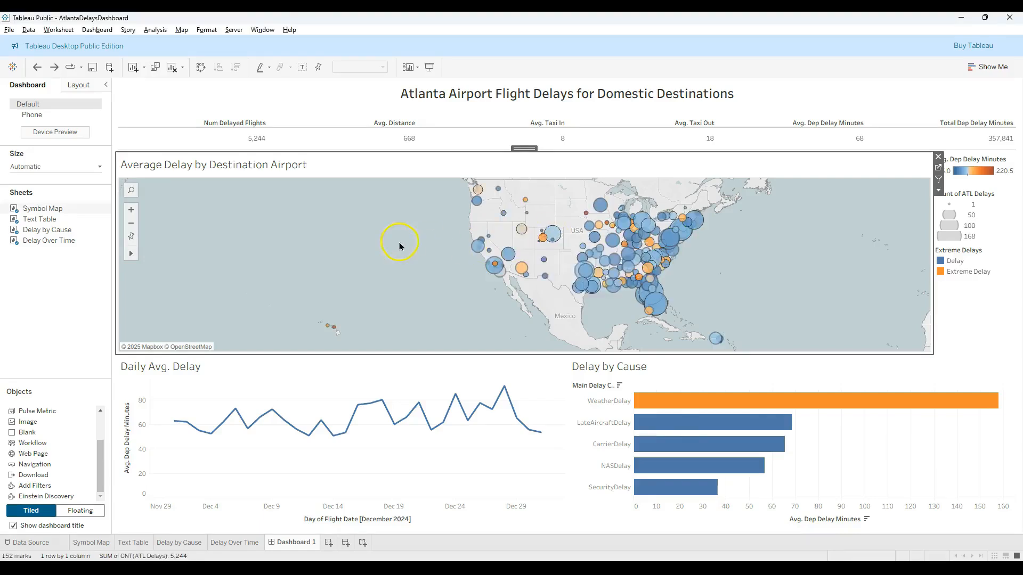
pyautogui.click(375, 246)
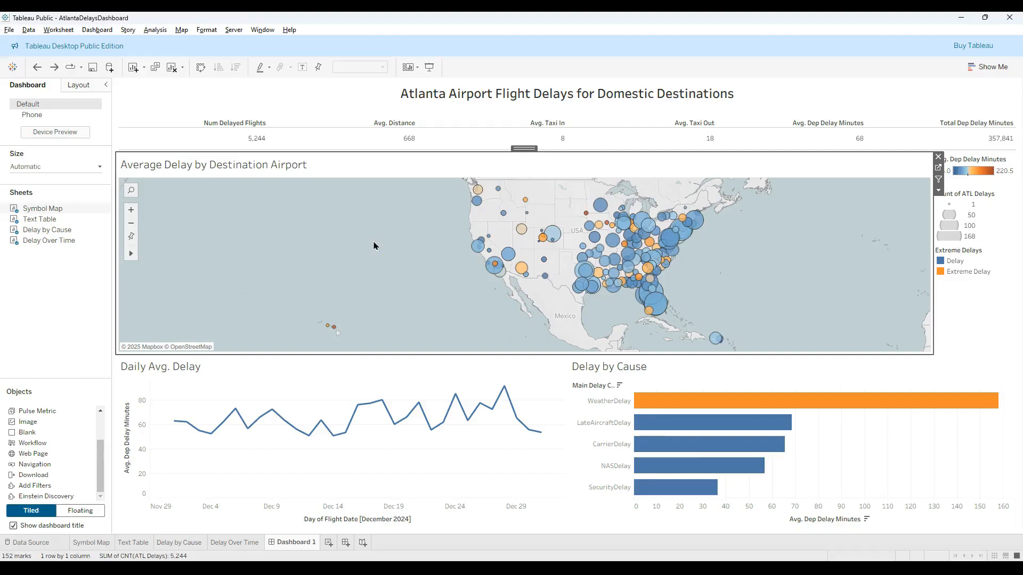
# - Use the Average Delay by Destination Airport map as a filter and filter the dashboard by Denver
pyautogui.click(939, 191)
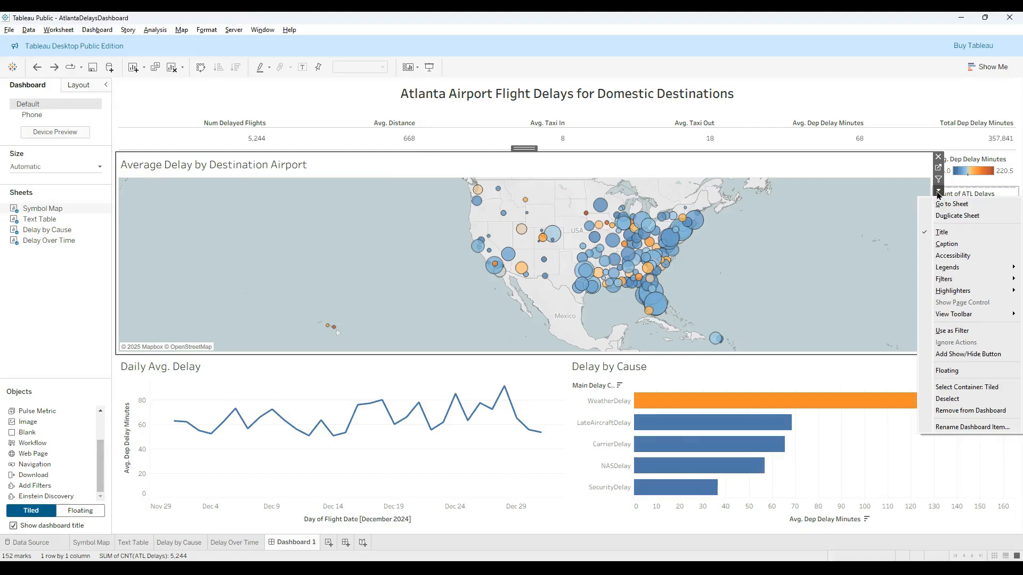
pyautogui.click(949, 331)
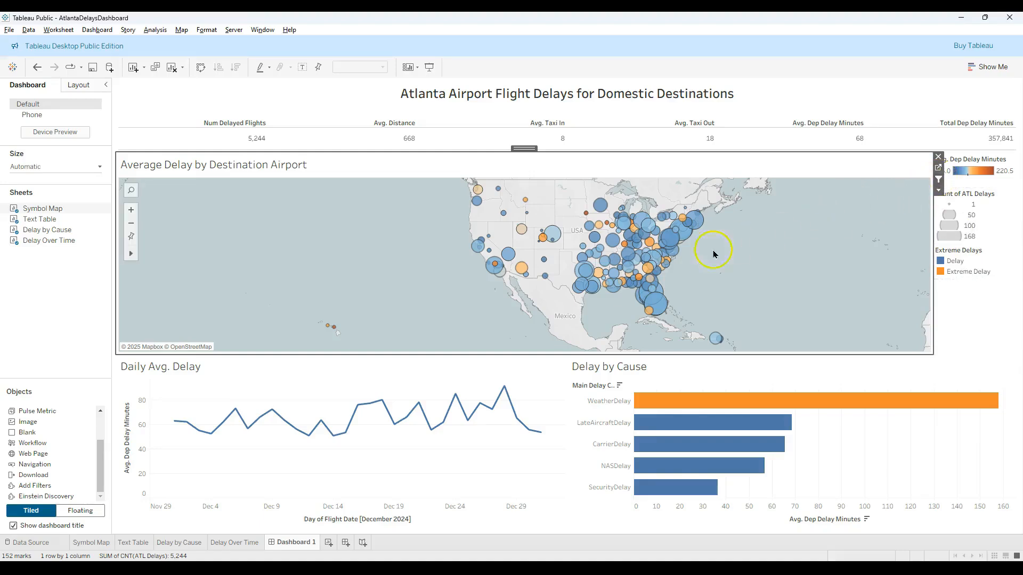
pyautogui.click(553, 234)
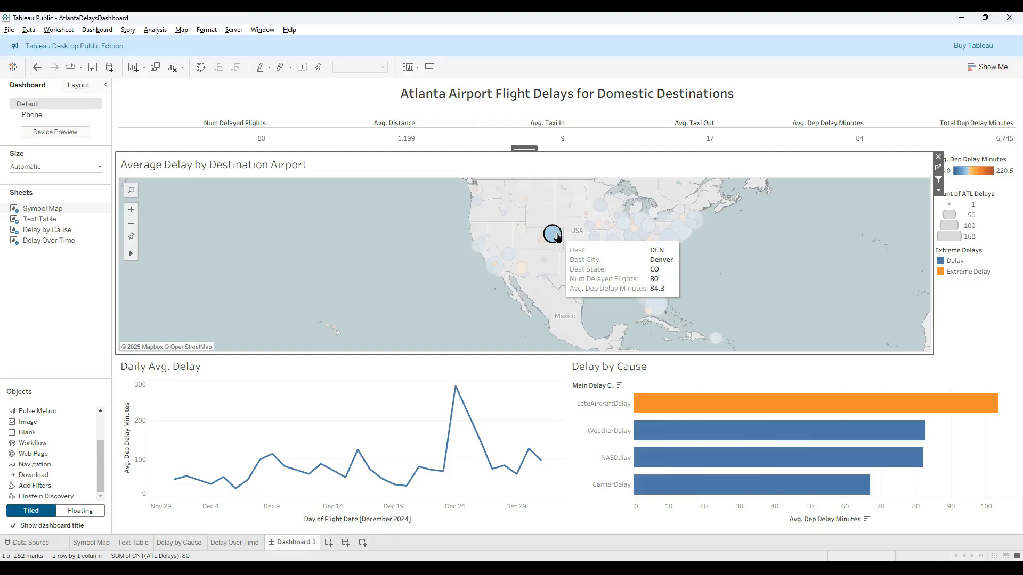
# - Filter the dashboard by several other airports on the map, including Shreveport, and clear the selection
pyautogui.moveTo(587, 231)
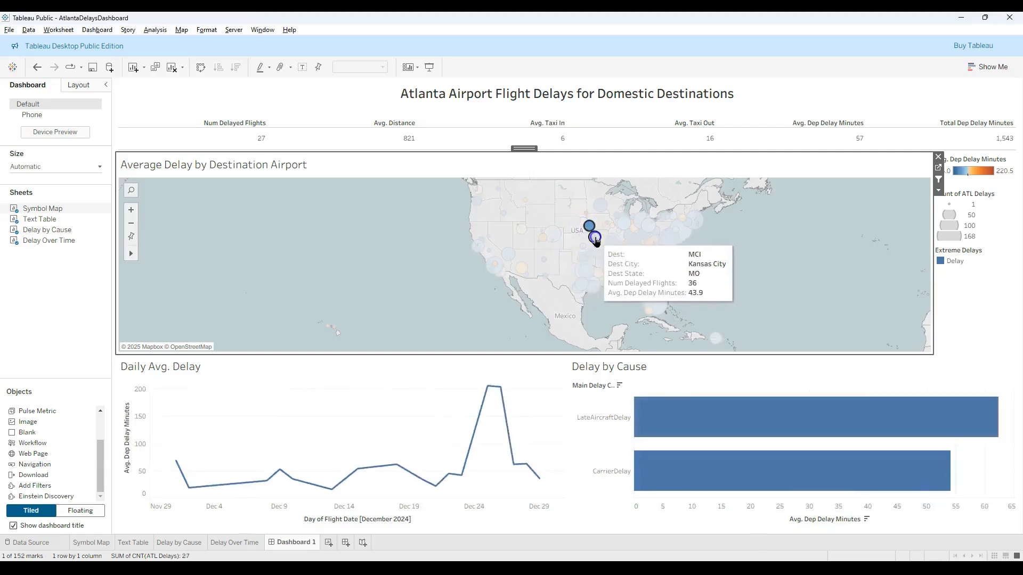
pyautogui.click(615, 243)
pyautogui.click(614, 241)
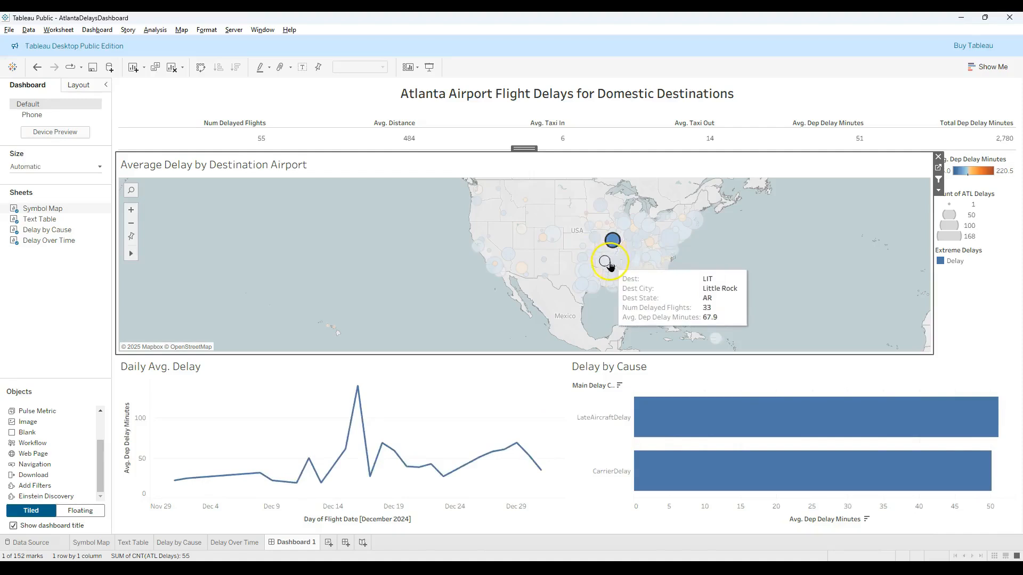
pyautogui.click(598, 273)
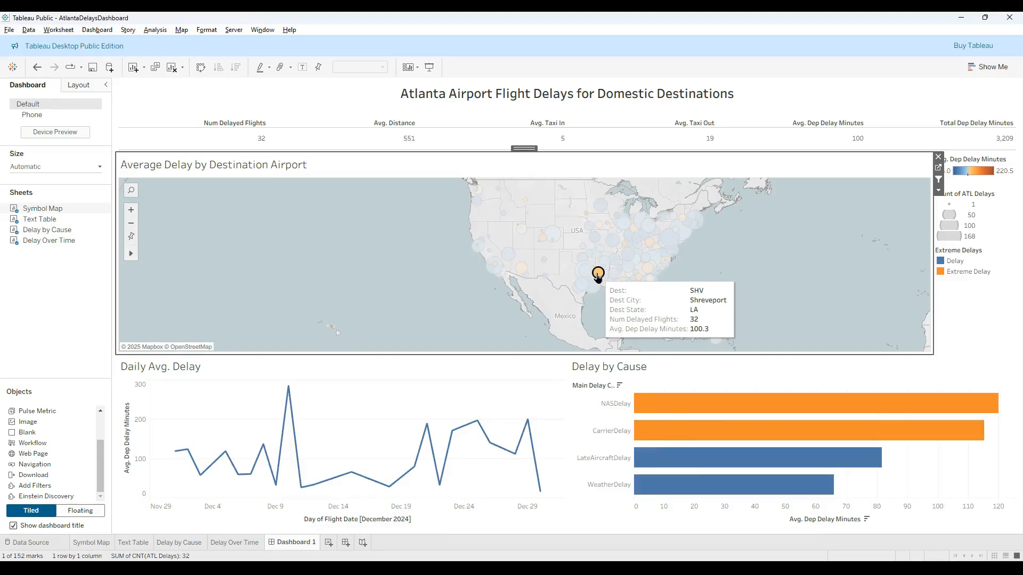
pyautogui.click(598, 273)
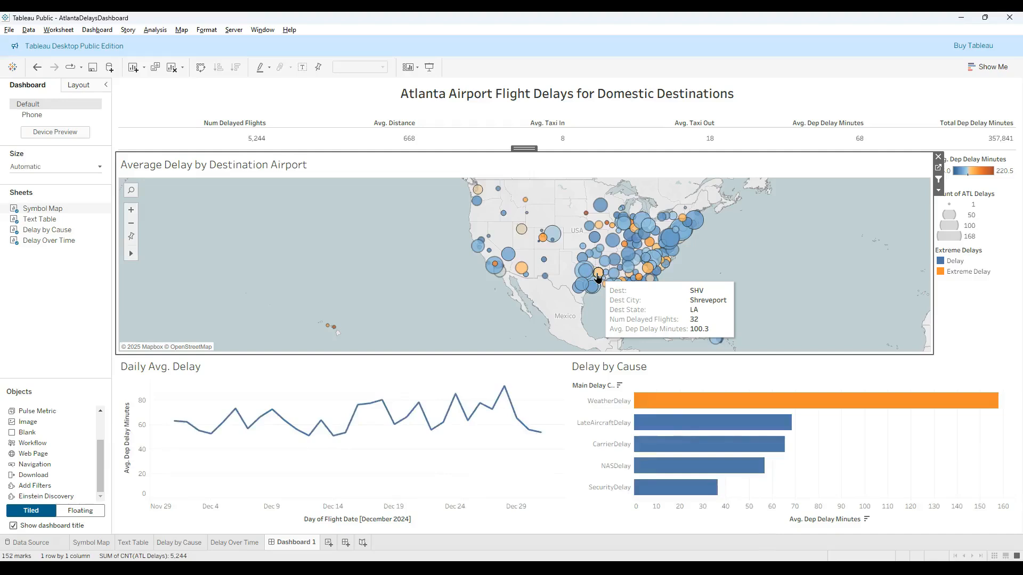
pyautogui.click(598, 275)
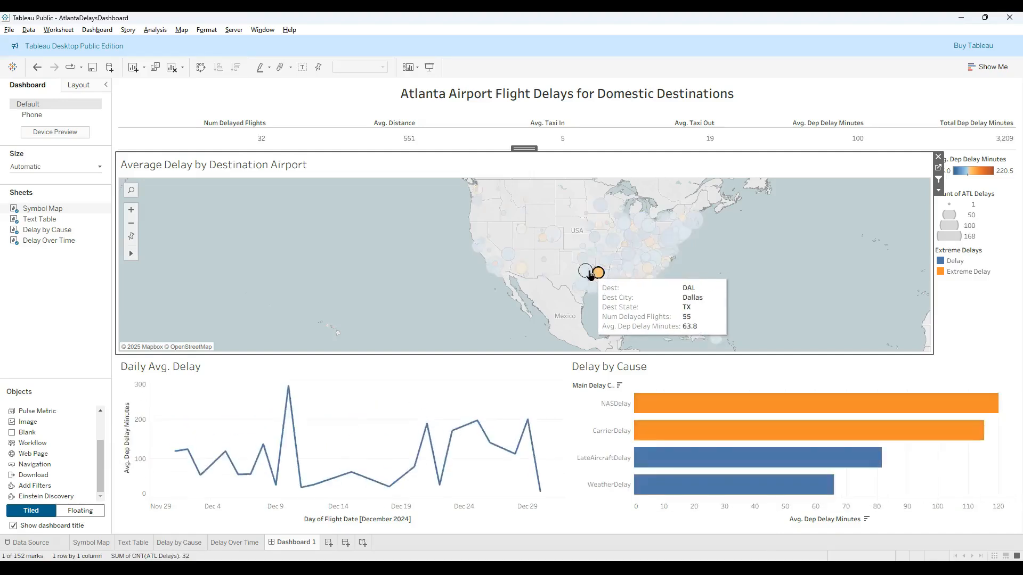
pyautogui.click(590, 275)
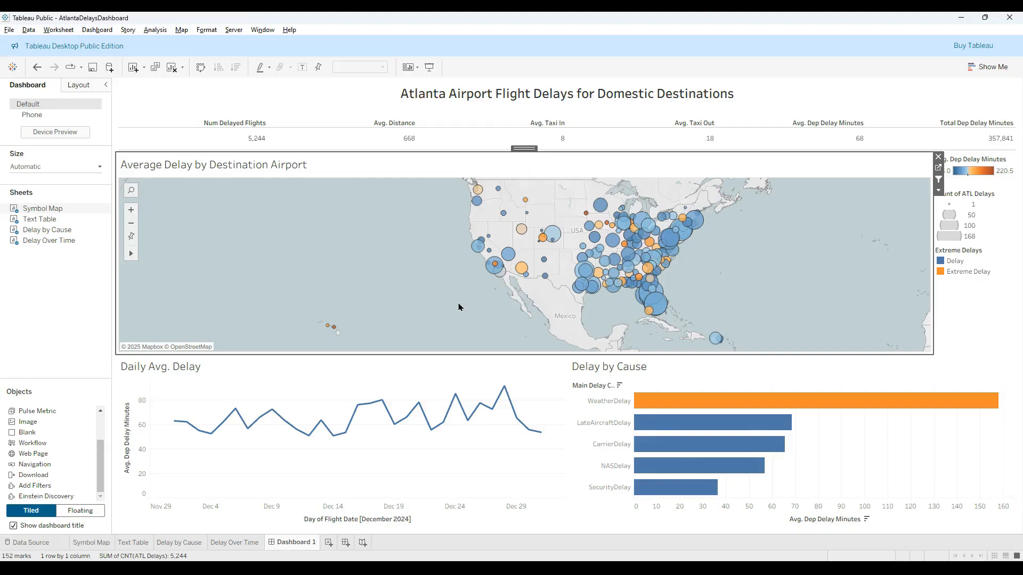
# - Check the Symbol Map, Text Table, Delay by Cause and Delay Over Time sheets for the Action (Dest) filter, and return to Dashboard 1
pyautogui.click(104, 208)
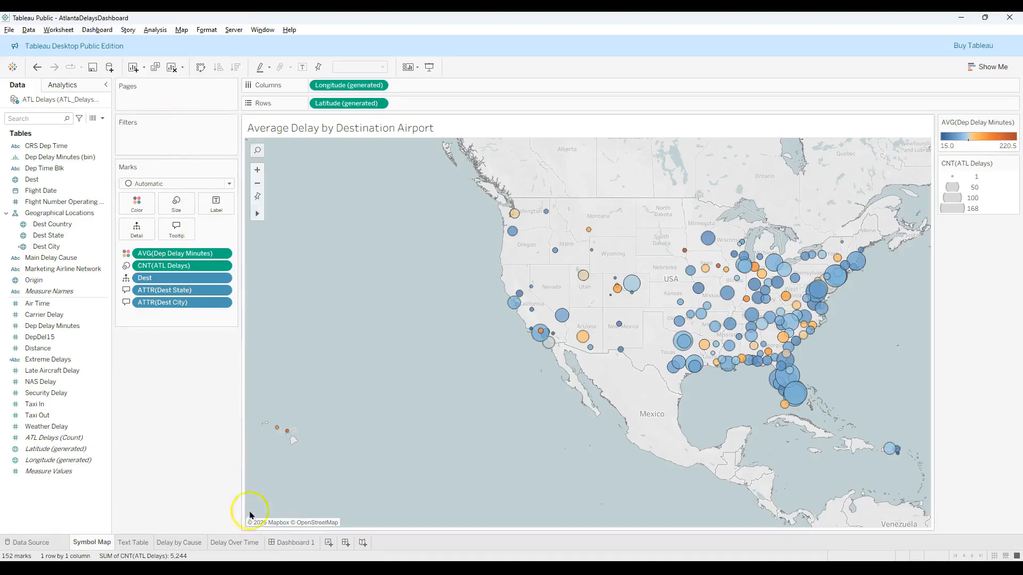
pyautogui.click(139, 544)
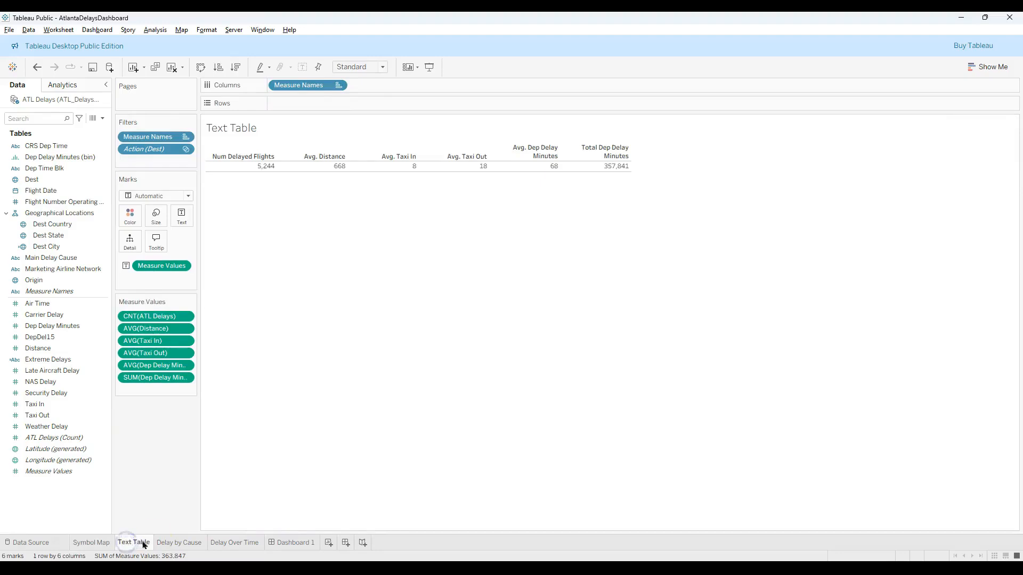
pyautogui.click(174, 545)
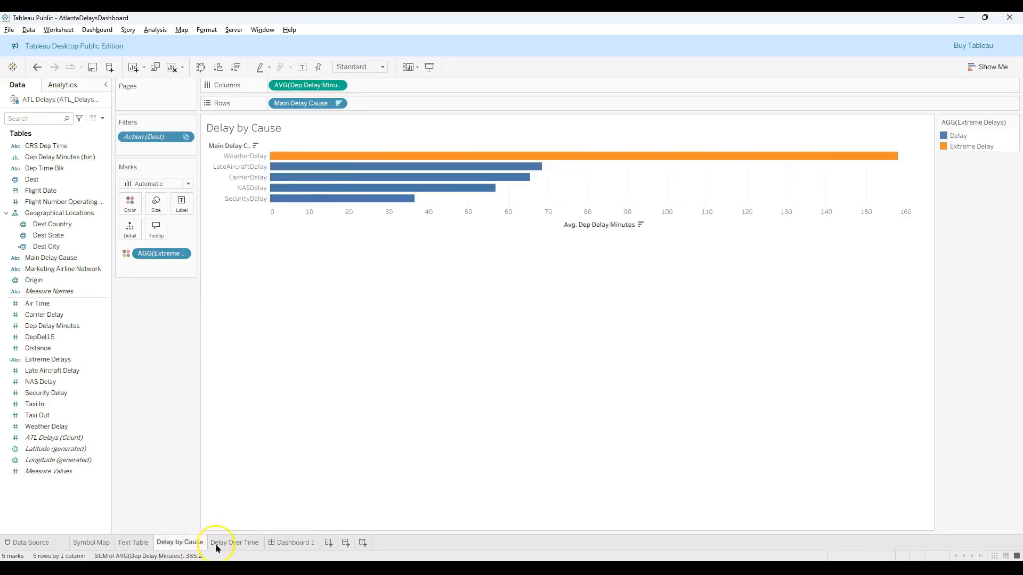
pyautogui.click(217, 546)
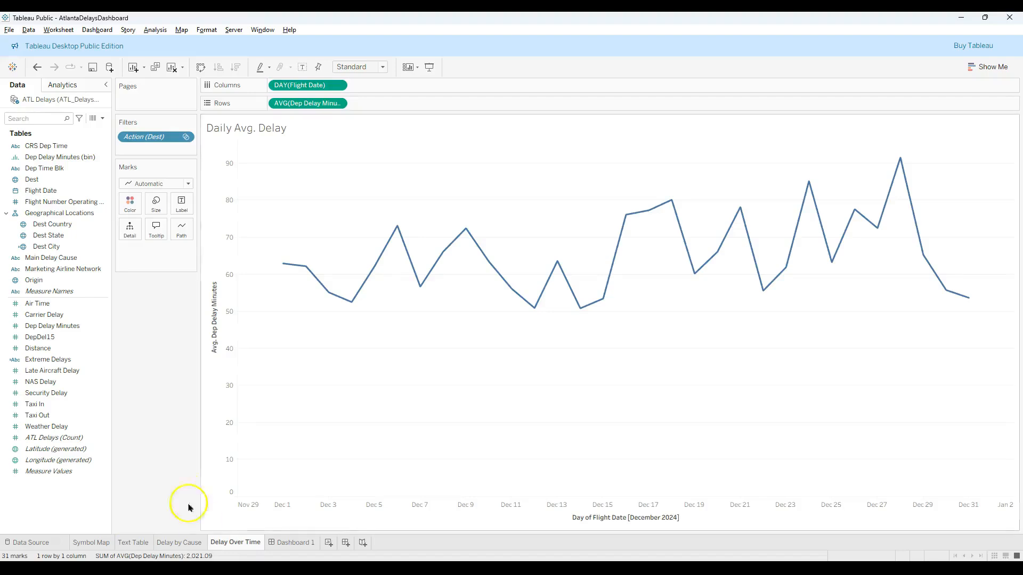
pyautogui.moveTo(135, 142)
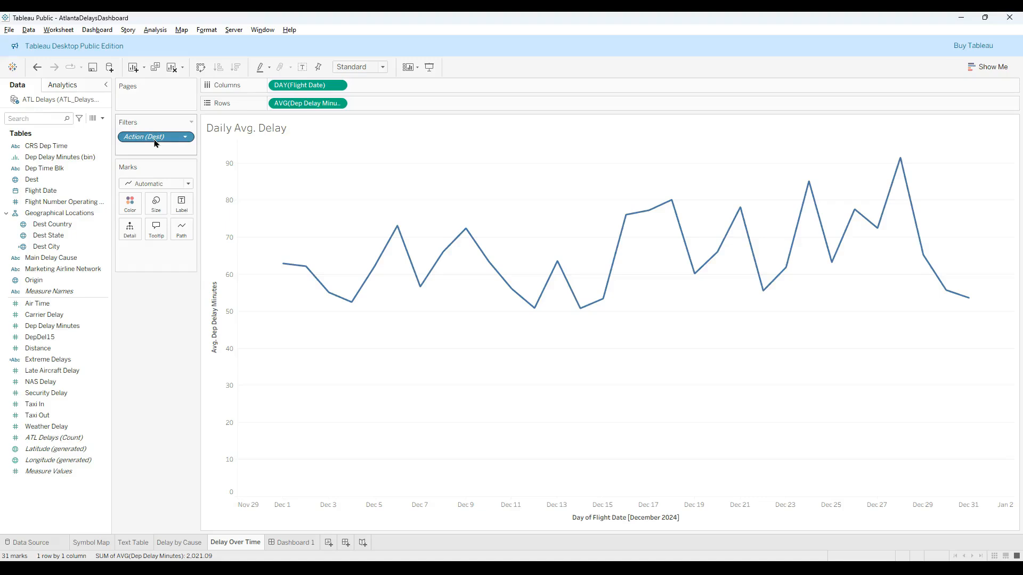
pyautogui.click(296, 542)
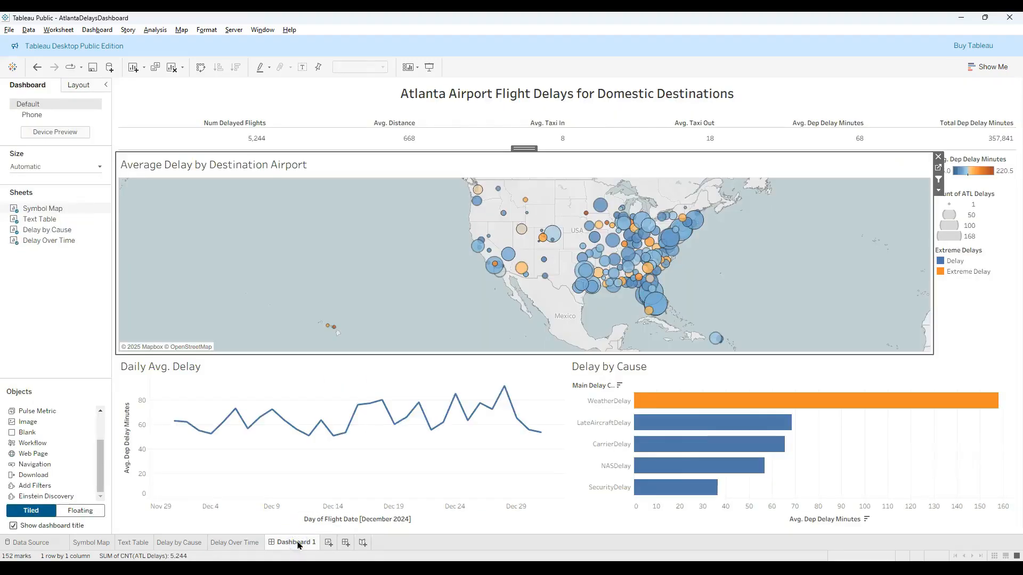
# - Use the Delay by Cause chart as a filter and filter the dashboard by its WeatherDelay bar
pyautogui.click(691, 406)
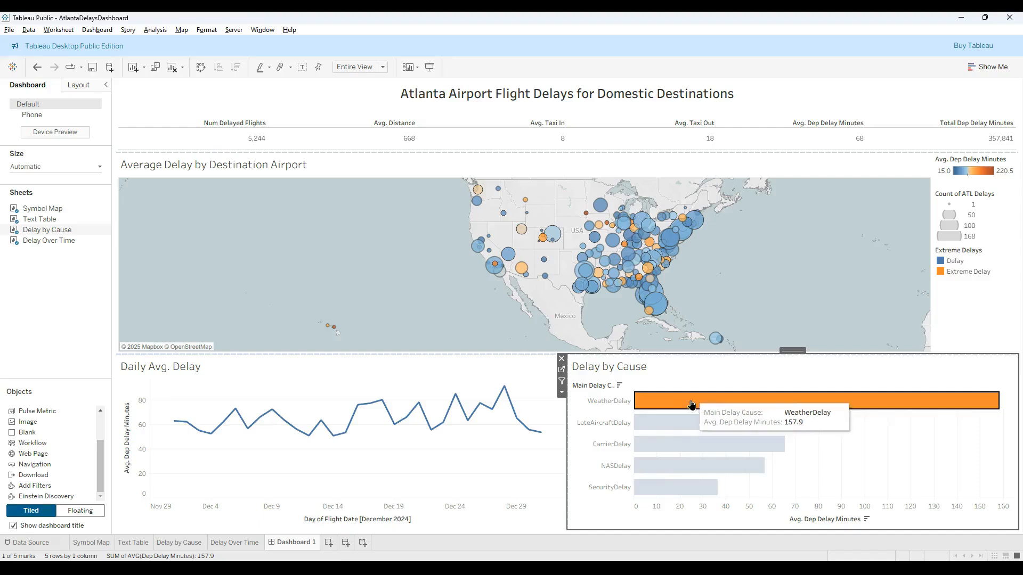
pyautogui.click(562, 382)
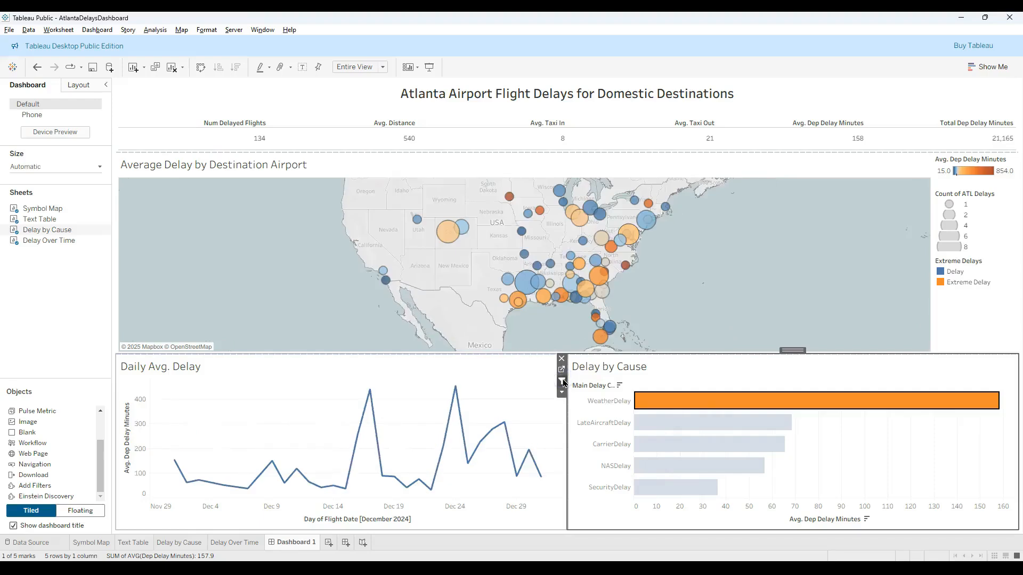
pyautogui.click(690, 400)
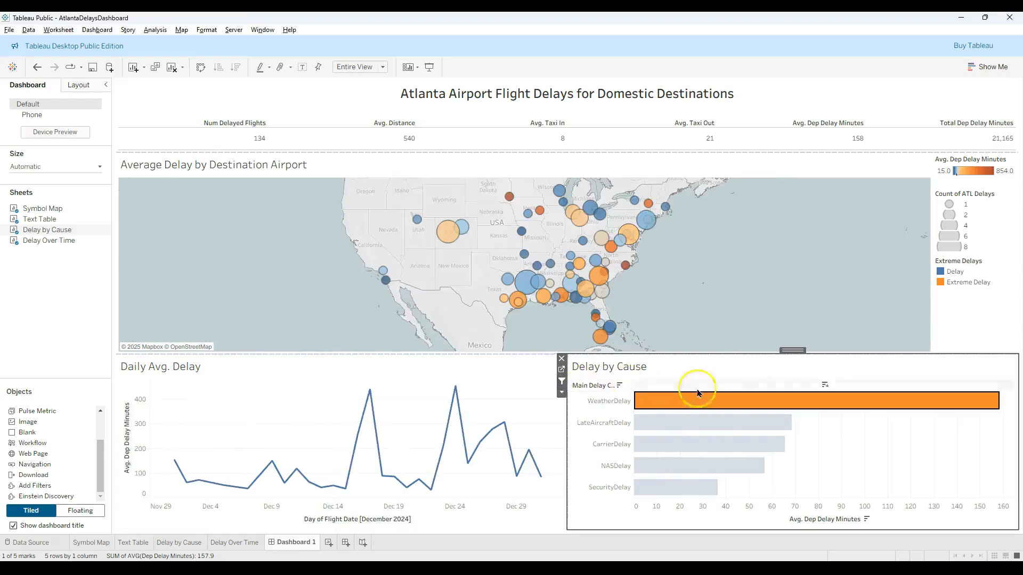
pyautogui.click(684, 407)
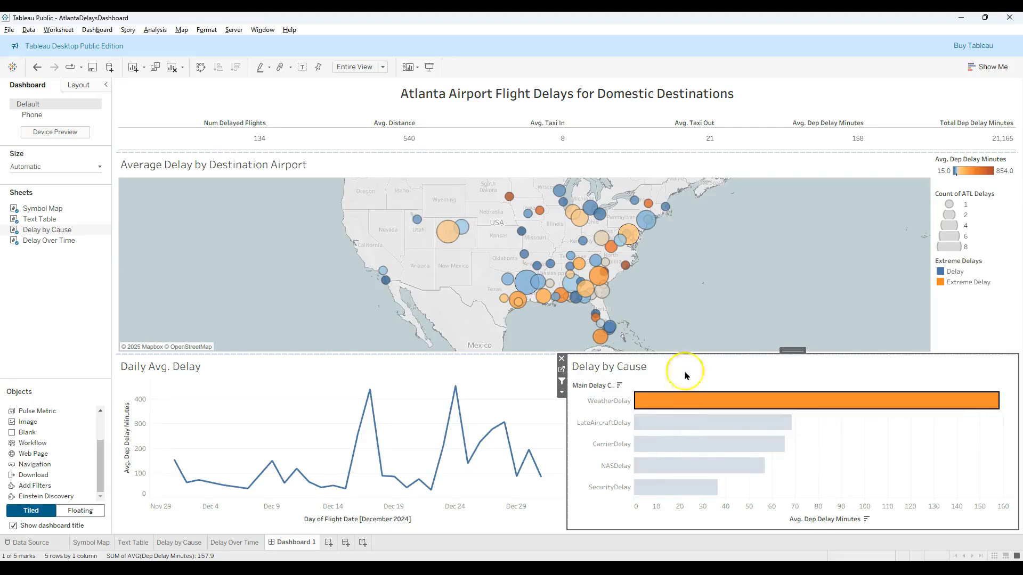
pyautogui.moveTo(526, 241)
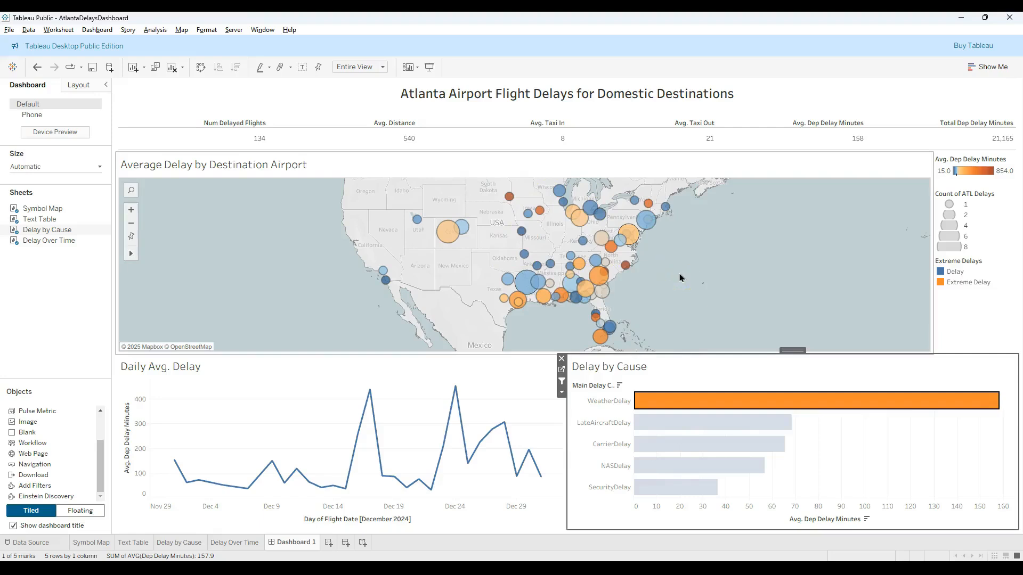
pyautogui.moveTo(580, 213)
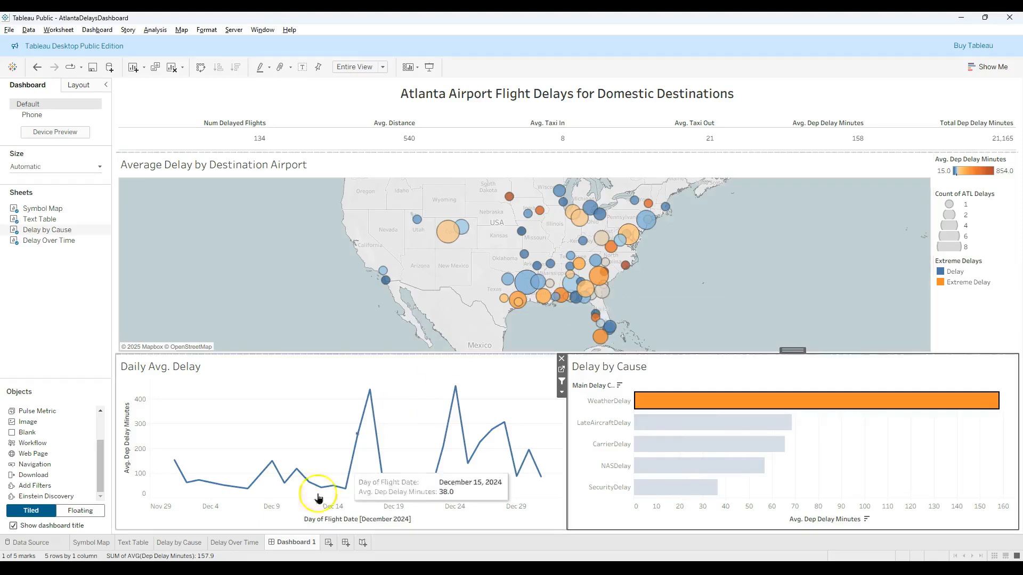
# - Check the individual worksheets for the Action (Main Delay Cause) filter and return to Dashboard 1
pyautogui.click(168, 544)
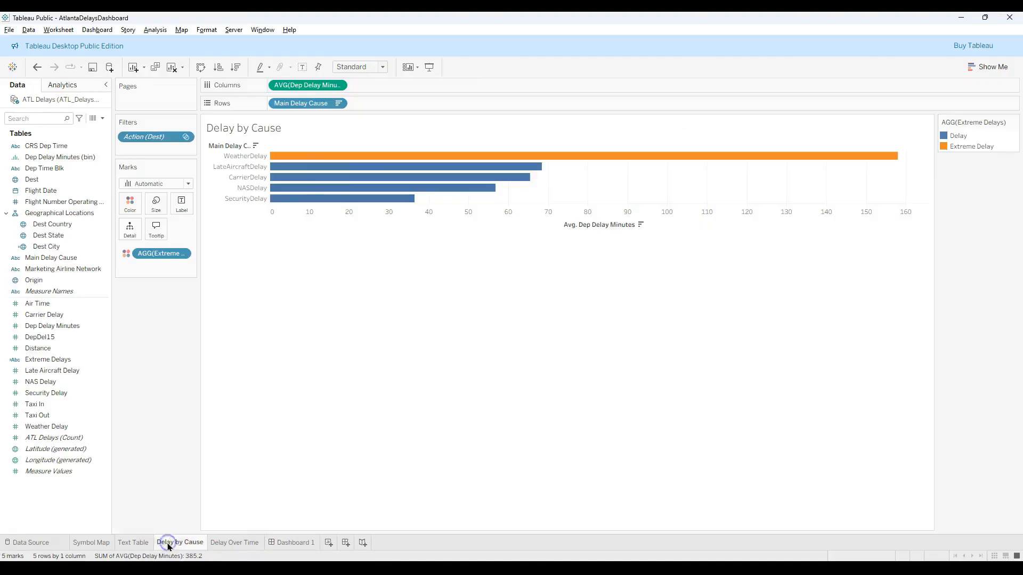
pyautogui.click(142, 544)
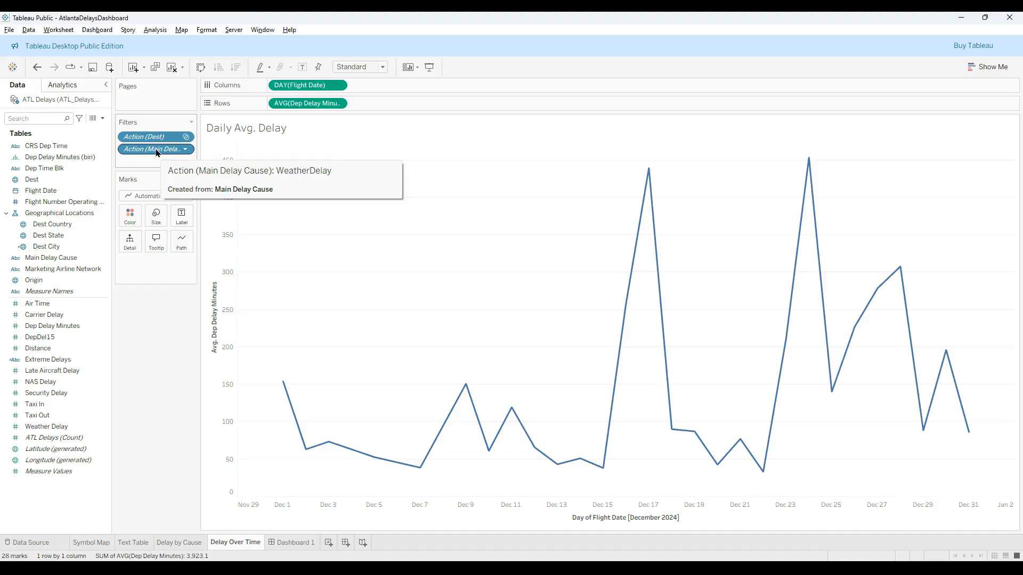
pyautogui.click(291, 545)
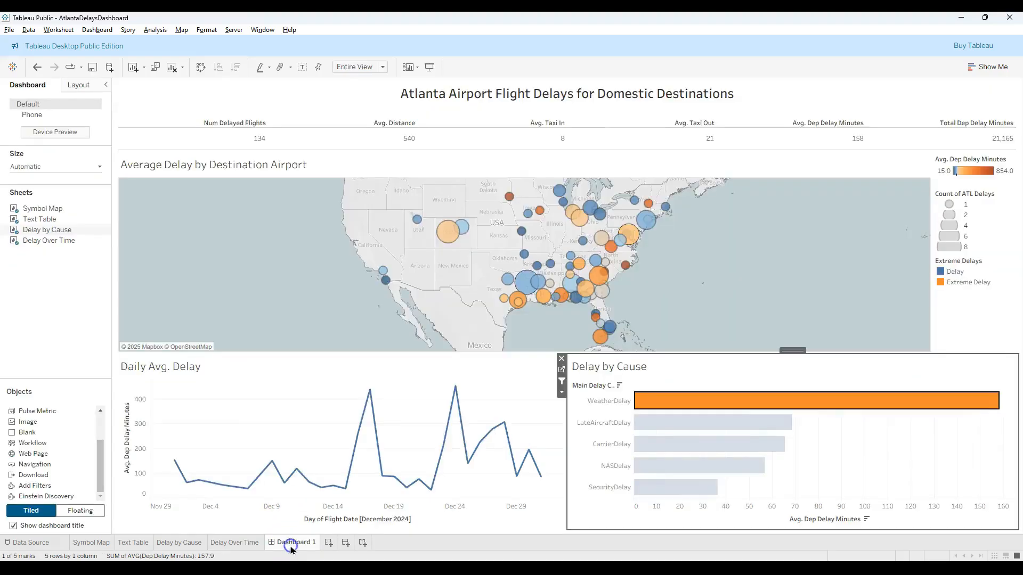
# - Select the December 20, 2024 point in the Daily Avg. Delay chart and use that chart as a filter
pyautogui.click(455, 386)
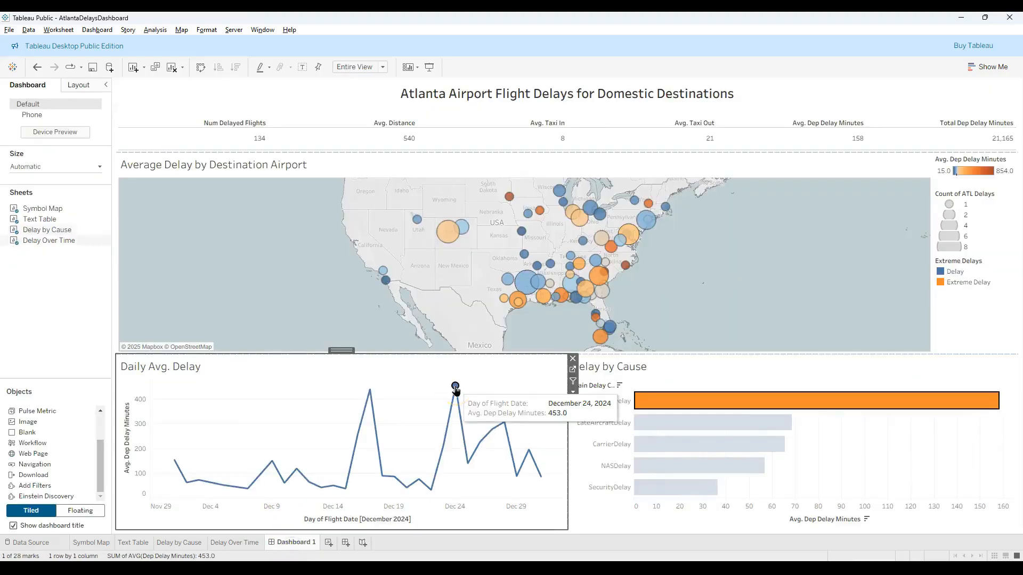
pyautogui.click(370, 390)
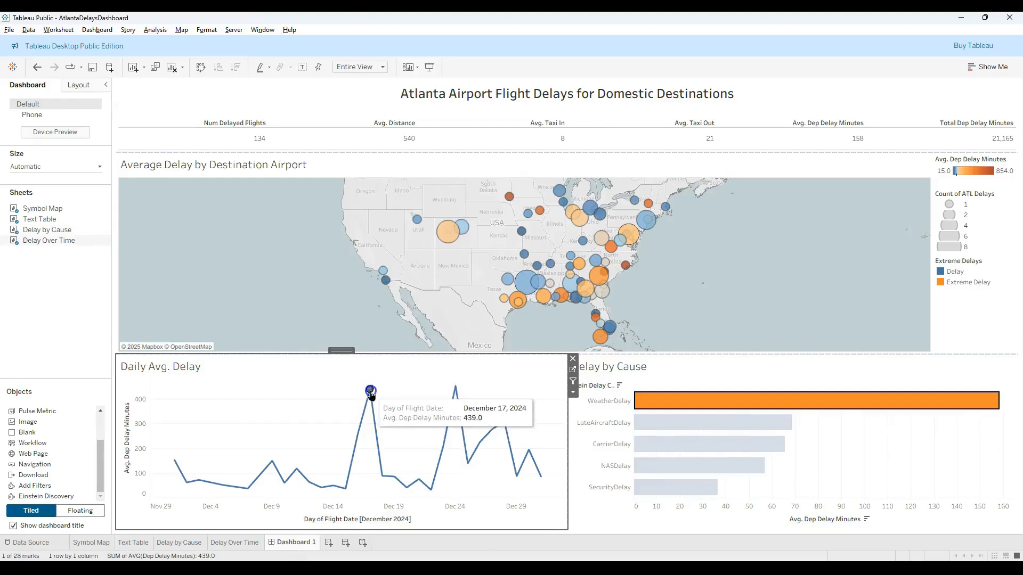
pyautogui.click(382, 482)
pyautogui.click(406, 488)
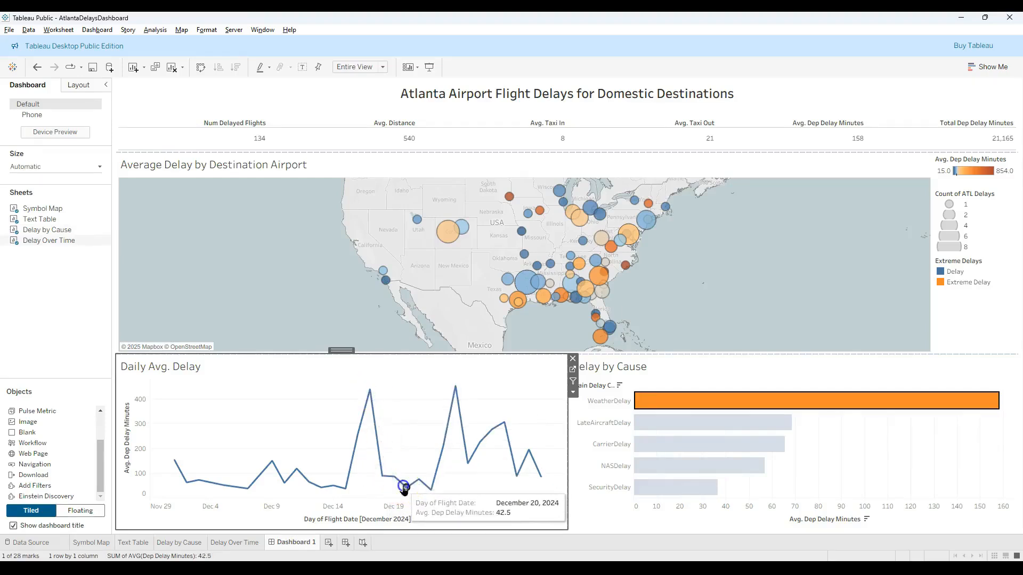
pyautogui.click(571, 388)
pyautogui.click(573, 395)
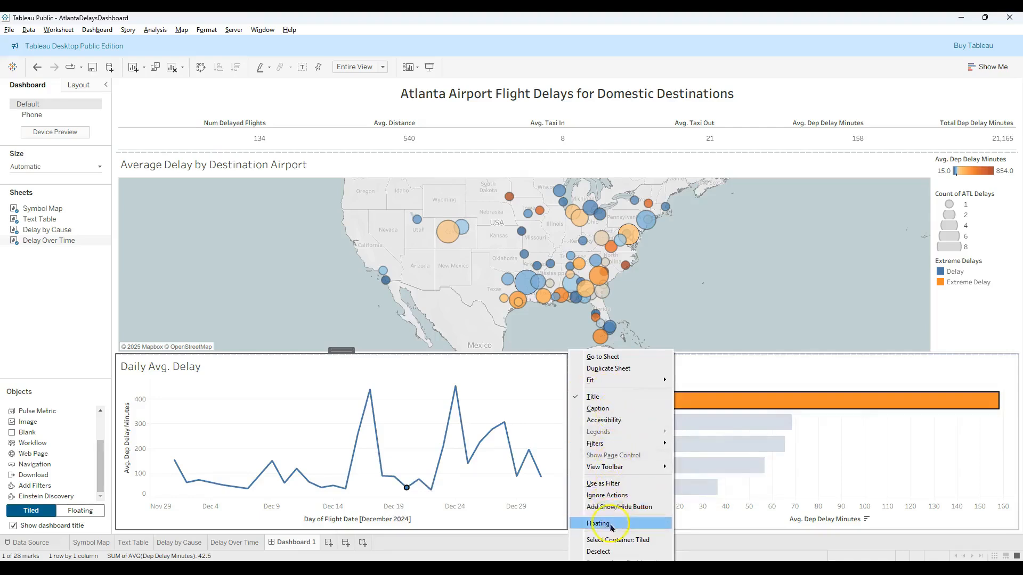
pyautogui.click(603, 483)
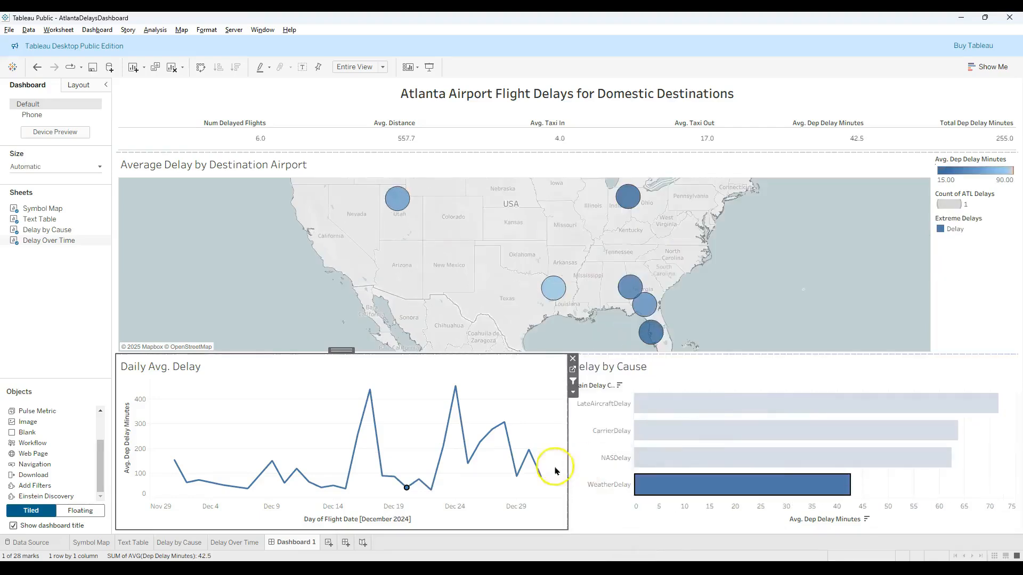
# - Filter the dashboard in turn by the December 22, 24, 25 and 28 points of the Daily Avg. Delay line
pyautogui.click(431, 488)
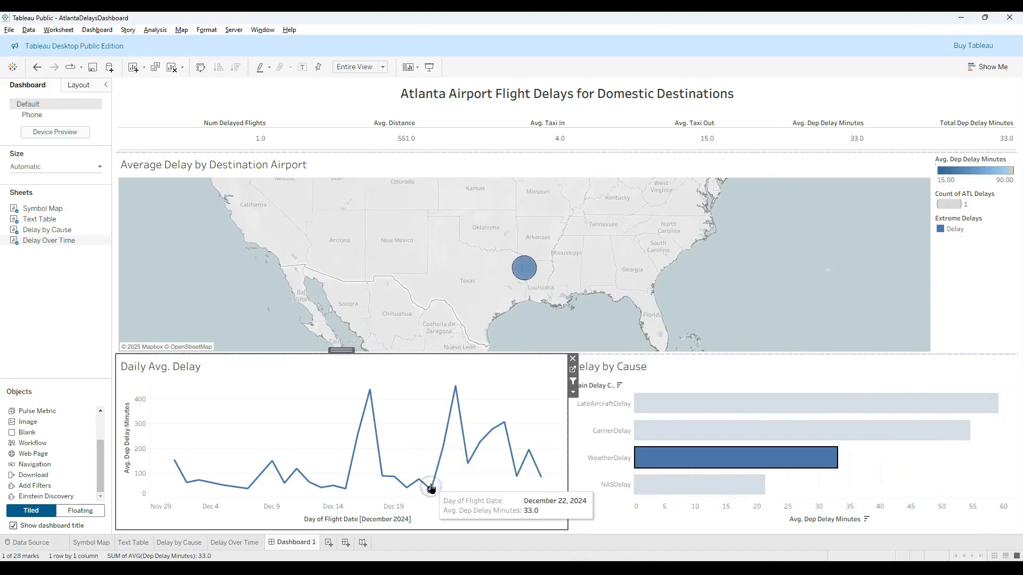
pyautogui.click(455, 385)
pyautogui.click(465, 460)
pyautogui.click(503, 424)
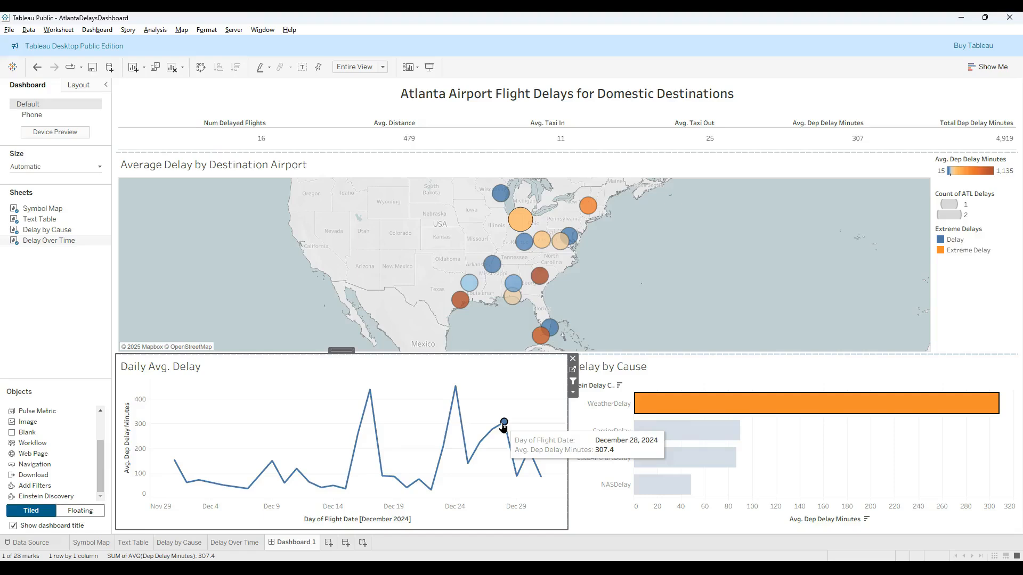
# - Stop using the Daily Avg. Delay chart as a filter and clear its selected date
pyautogui.click(572, 381)
pyautogui.click(534, 394)
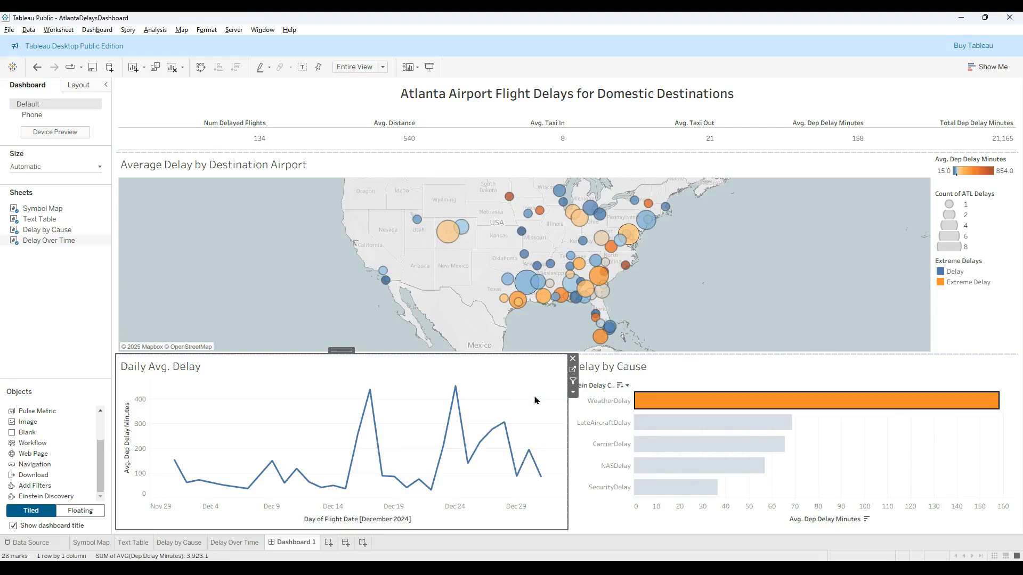
# - Open the Symbol Map worksheet and show a filter for the Dep Time Blk field
pyautogui.click(533, 400)
pyautogui.click(101, 209)
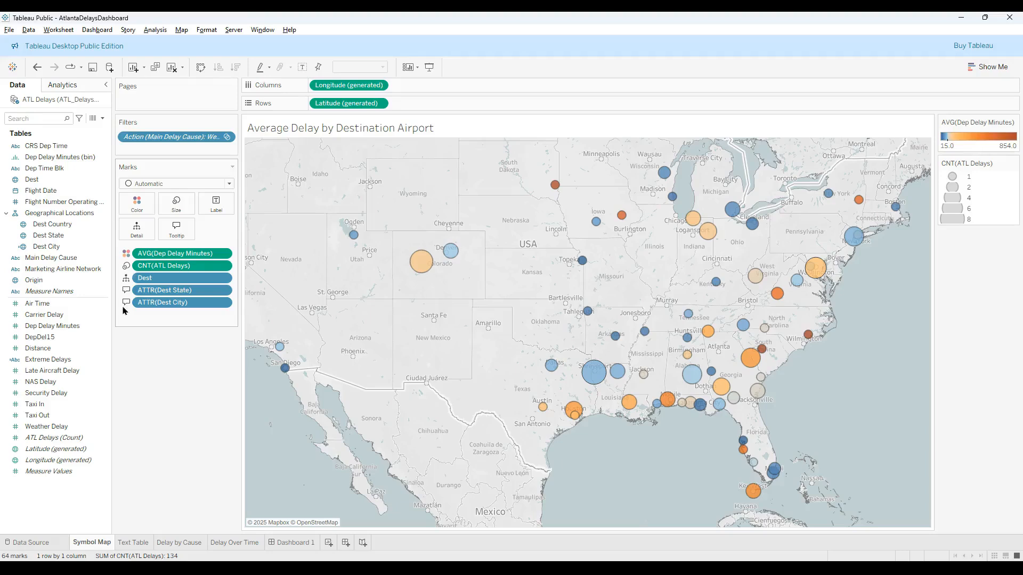
pyautogui.click(61, 169)
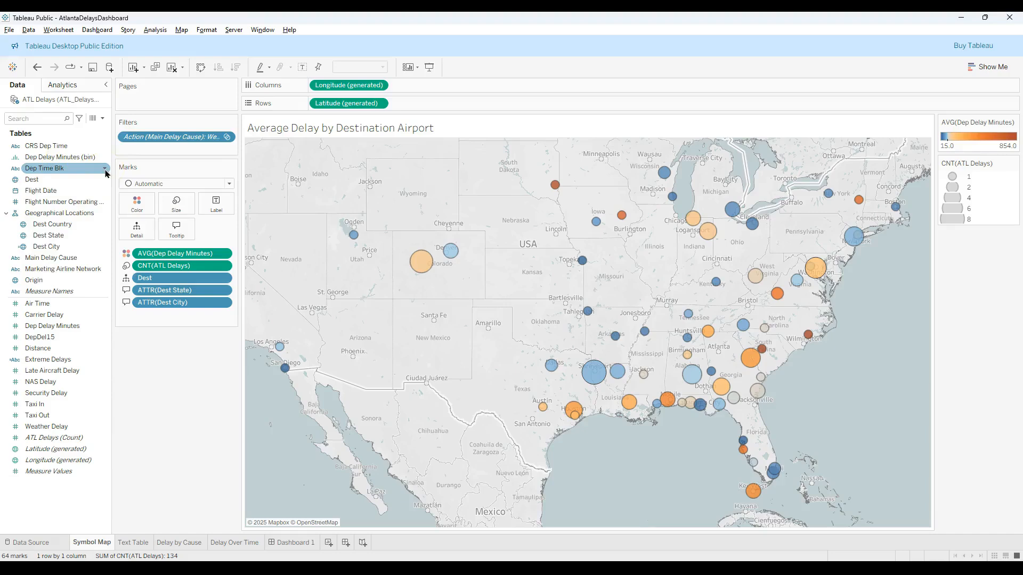
pyautogui.click(106, 172)
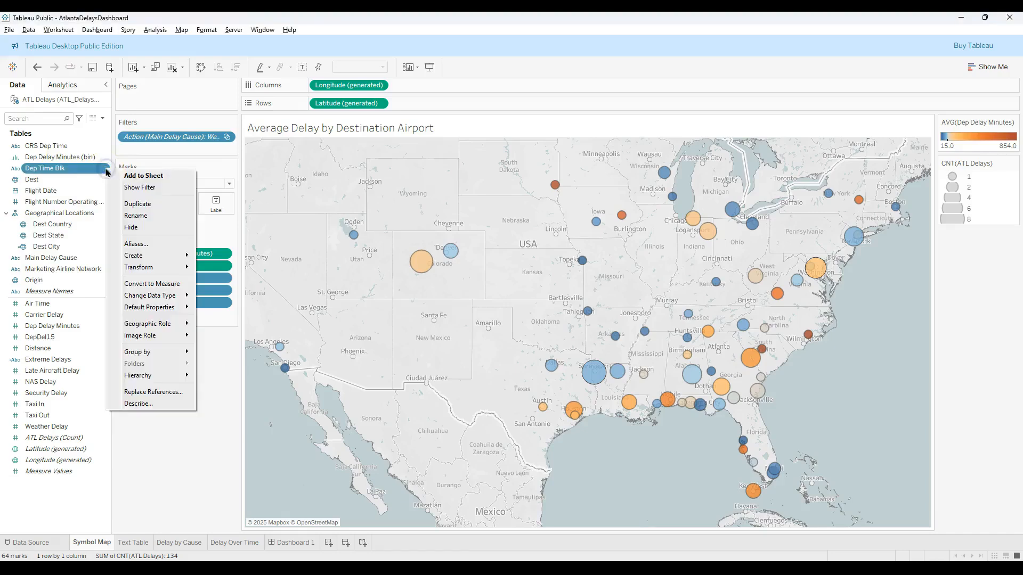
pyautogui.click(141, 189)
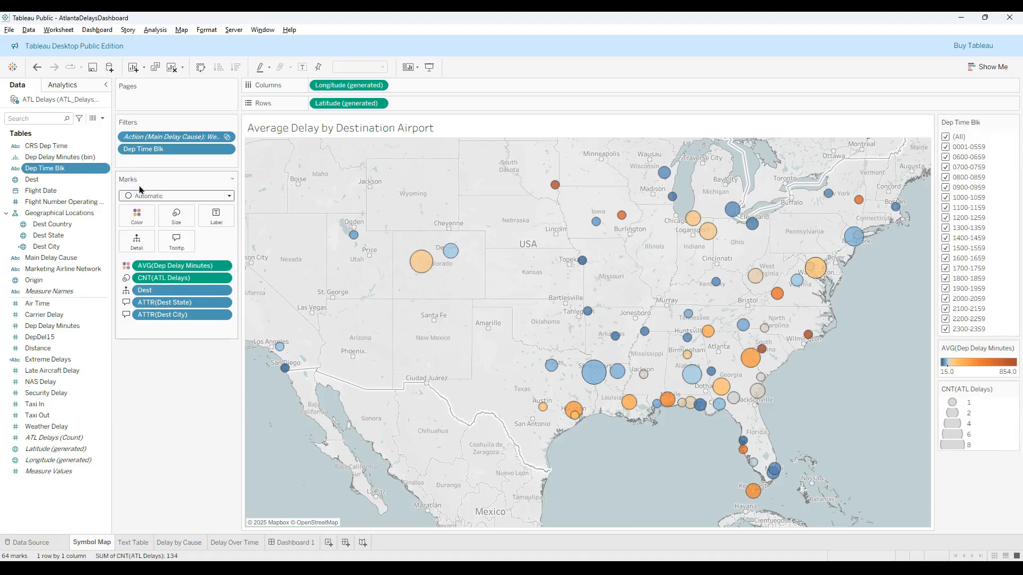
pyautogui.click(974, 118)
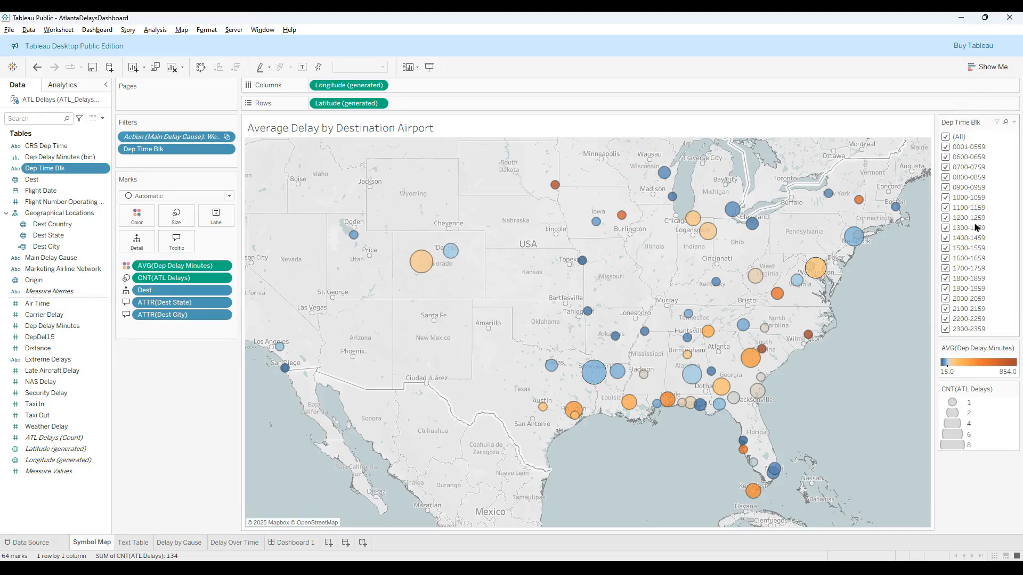
# - Return to Dashboard 1 and display the destination airport map's Dep Time Blk filter on it
pyautogui.click(285, 542)
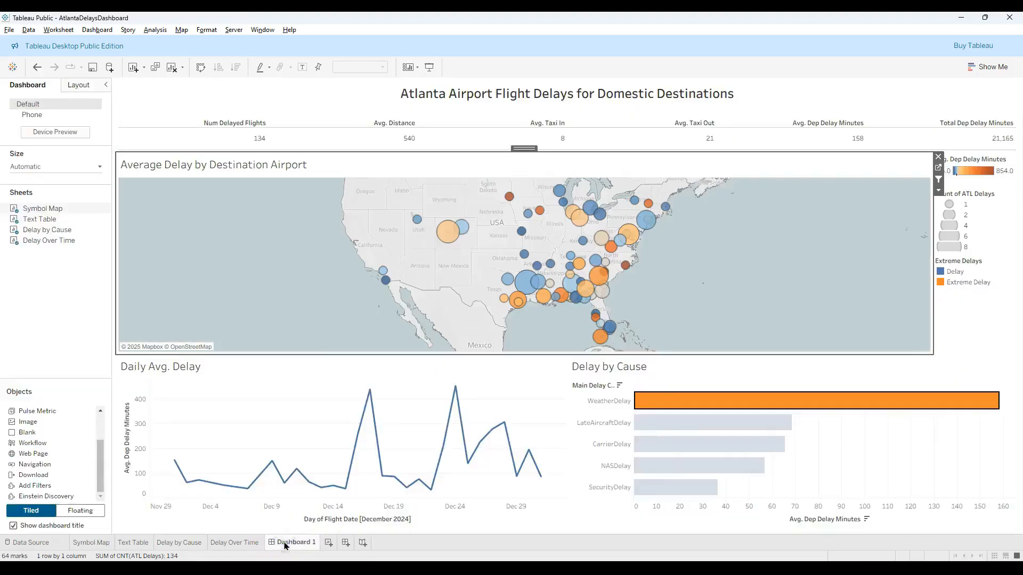
pyautogui.moveTo(285, 544)
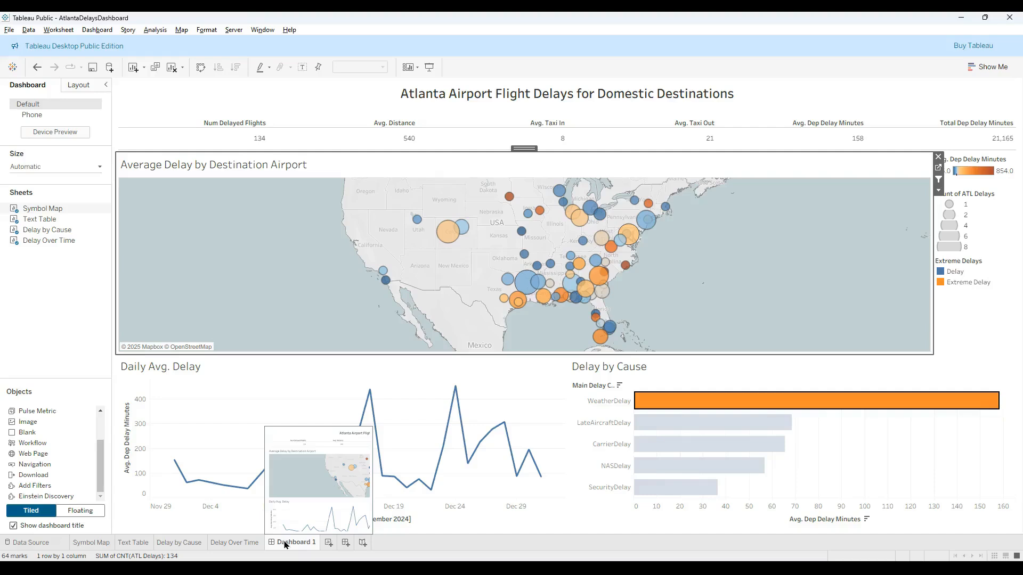
pyautogui.click(256, 510)
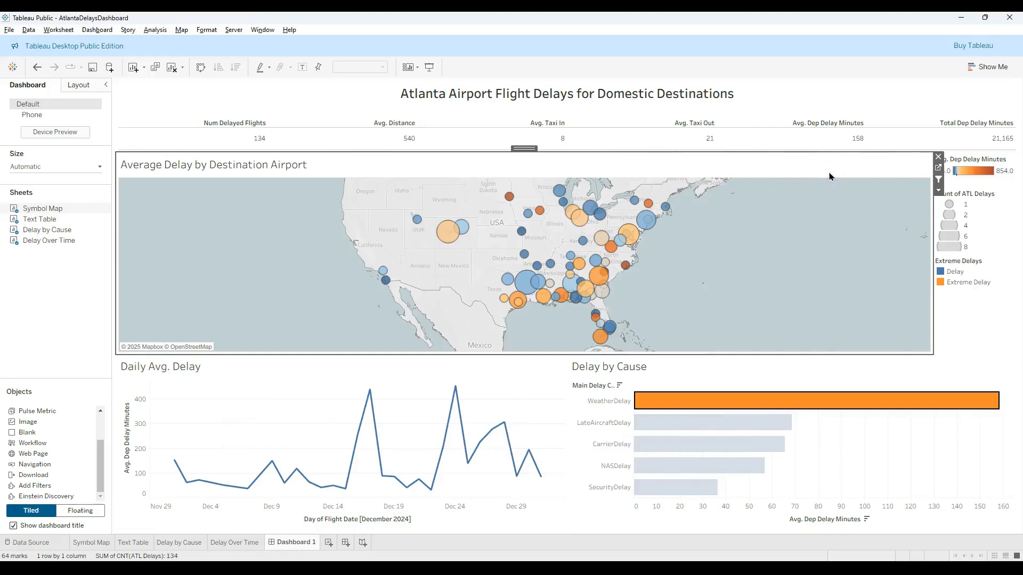
pyautogui.click(939, 191)
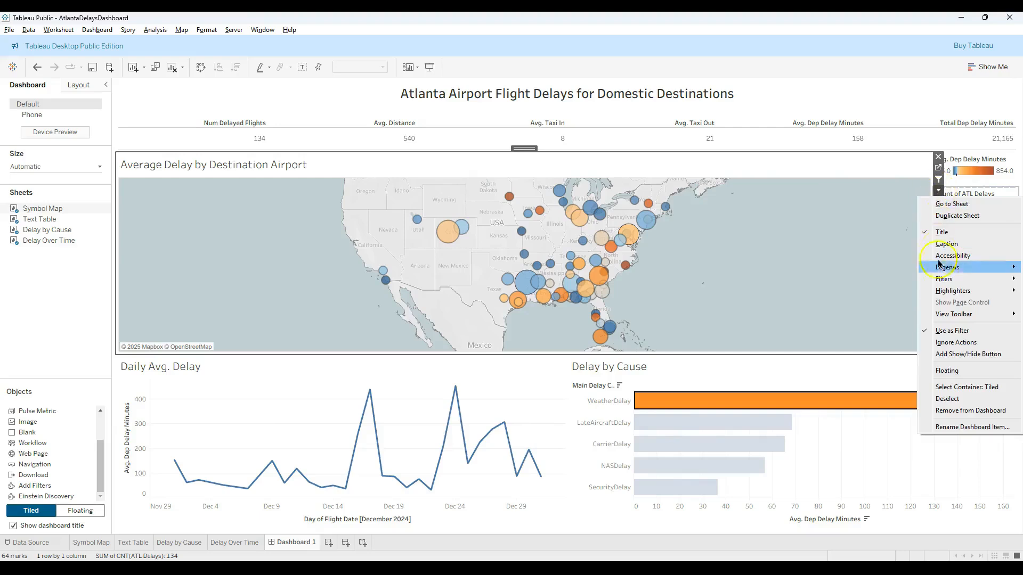
pyautogui.click(944, 282)
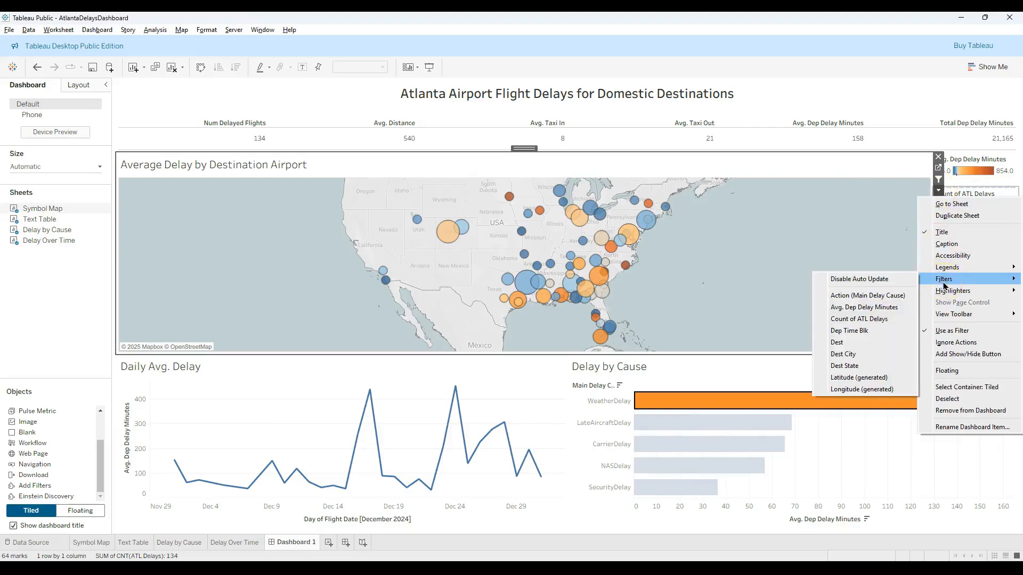
pyautogui.click(877, 334)
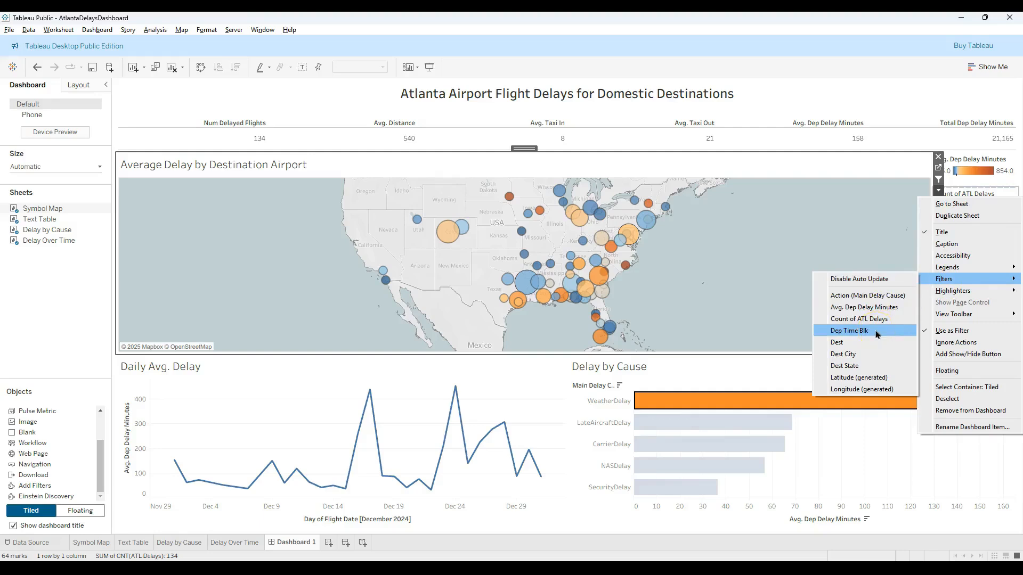
pyautogui.click(877, 335)
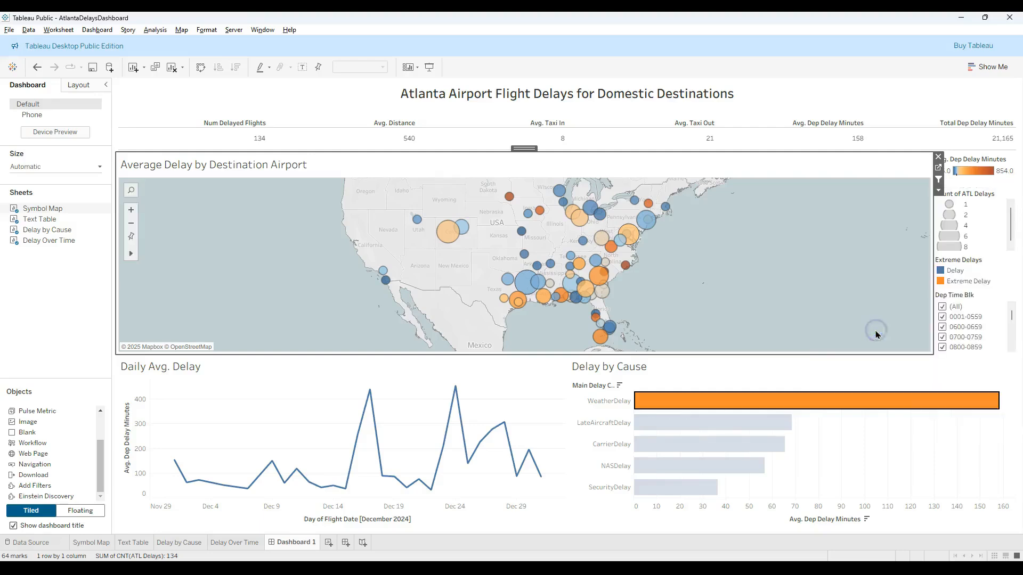
pyautogui.click(912, 331)
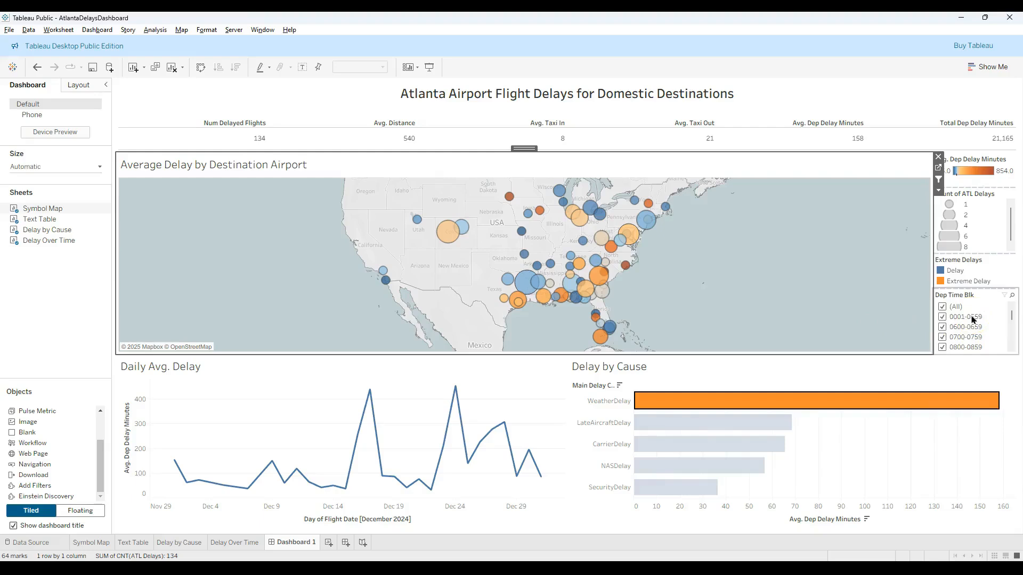
# - Clear all departure time blocks and include only 0600-0659, 0700-0759, 0800-0859 and 0900-0959 in the filter
pyautogui.click(955, 314)
pyautogui.click(943, 307)
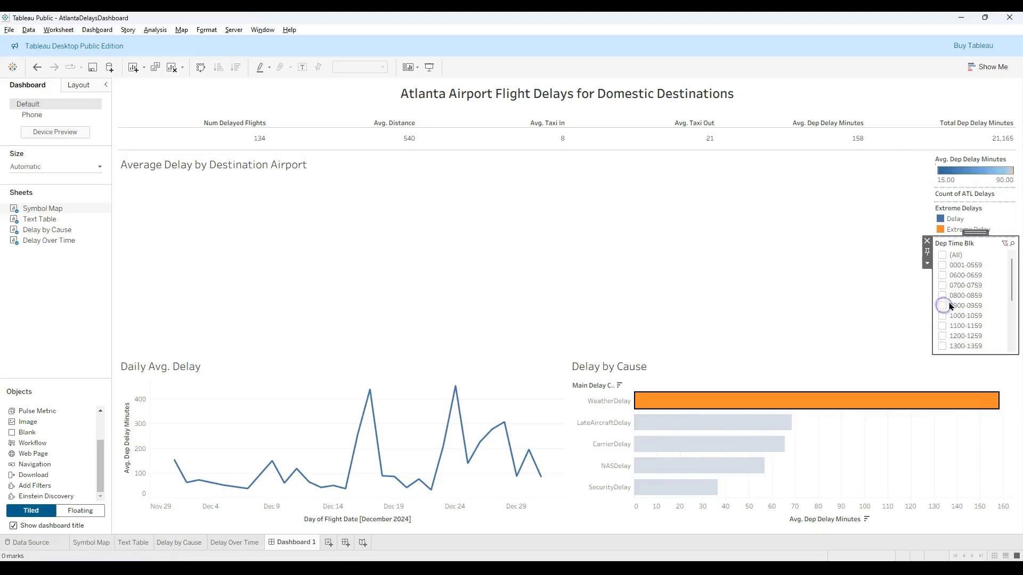
pyautogui.click(942, 275)
pyautogui.click(943, 306)
pyautogui.click(943, 316)
pyautogui.click(942, 326)
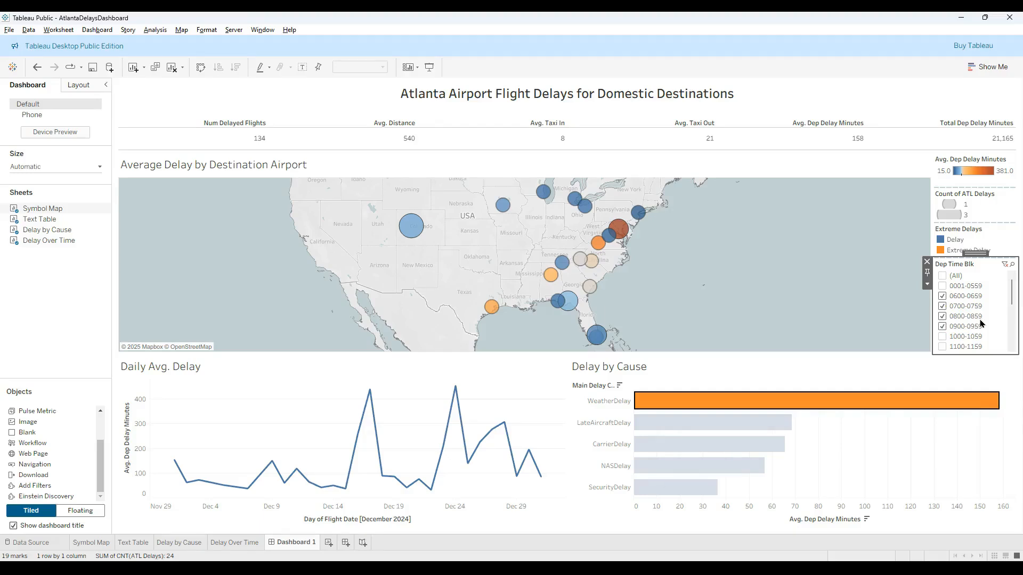
# - Apply the Dep Time Blk filter to all worksheets using this data source
pyautogui.click(927, 284)
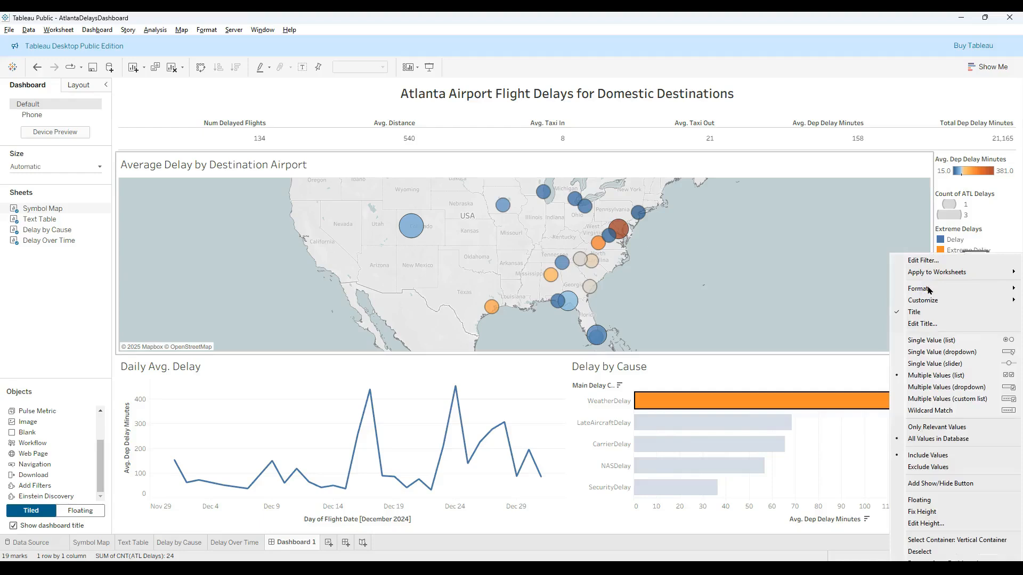
pyautogui.click(934, 277)
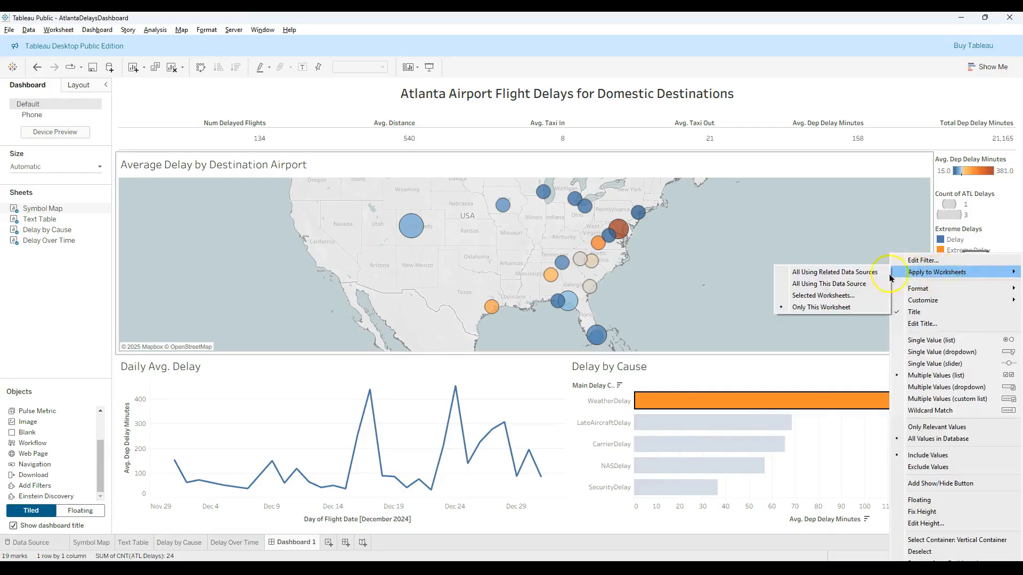
pyautogui.click(835, 286)
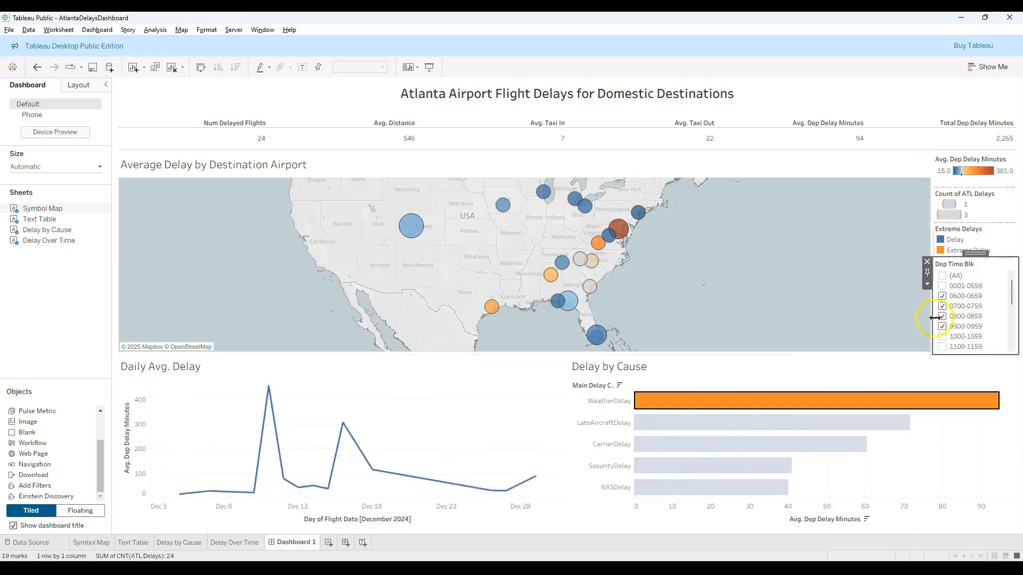
# - Test the departure time filter by adding the 1000-1059 block and removing it again
pyautogui.moveTo(678, 400)
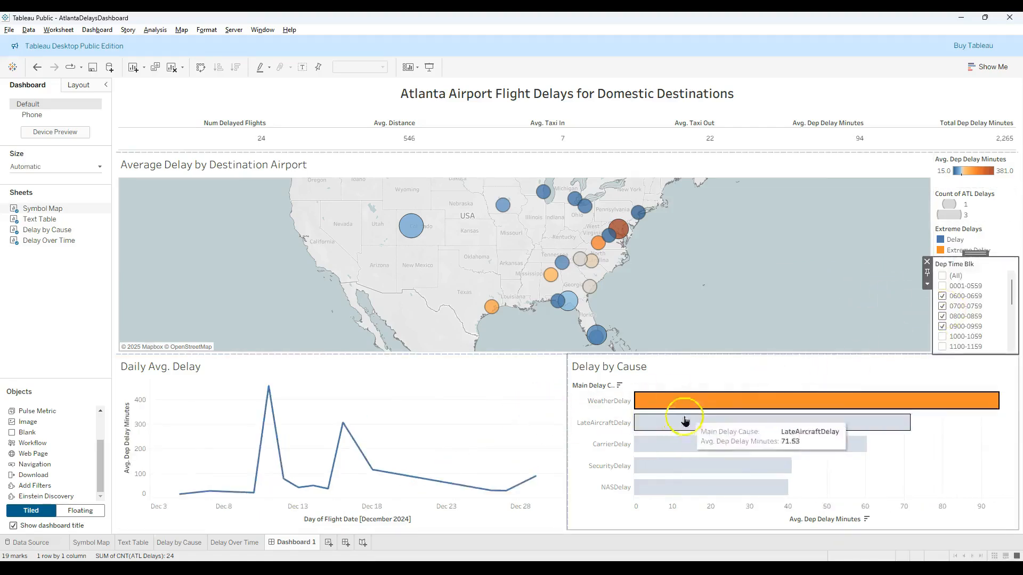
pyautogui.click(942, 336)
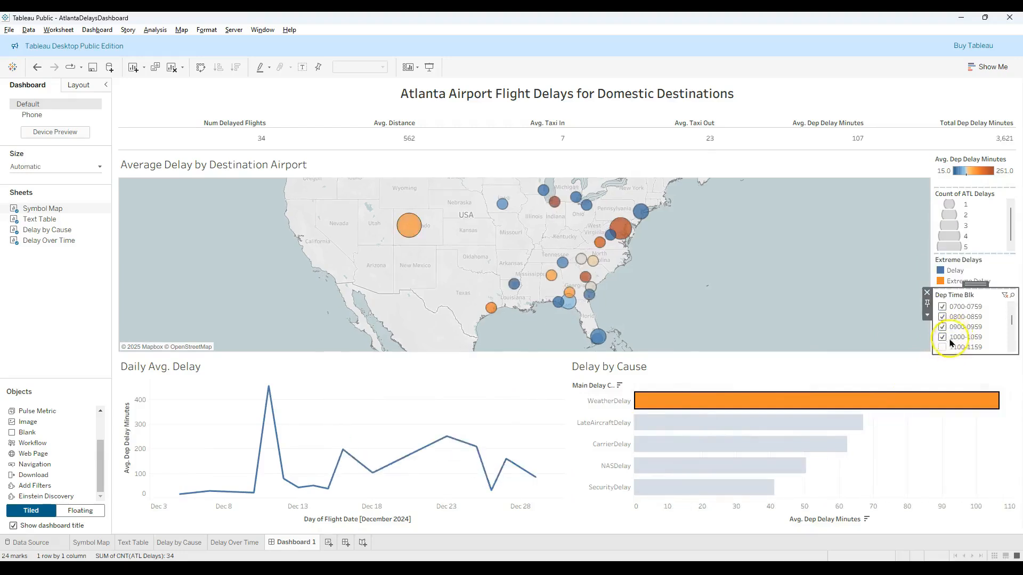
pyautogui.click(943, 337)
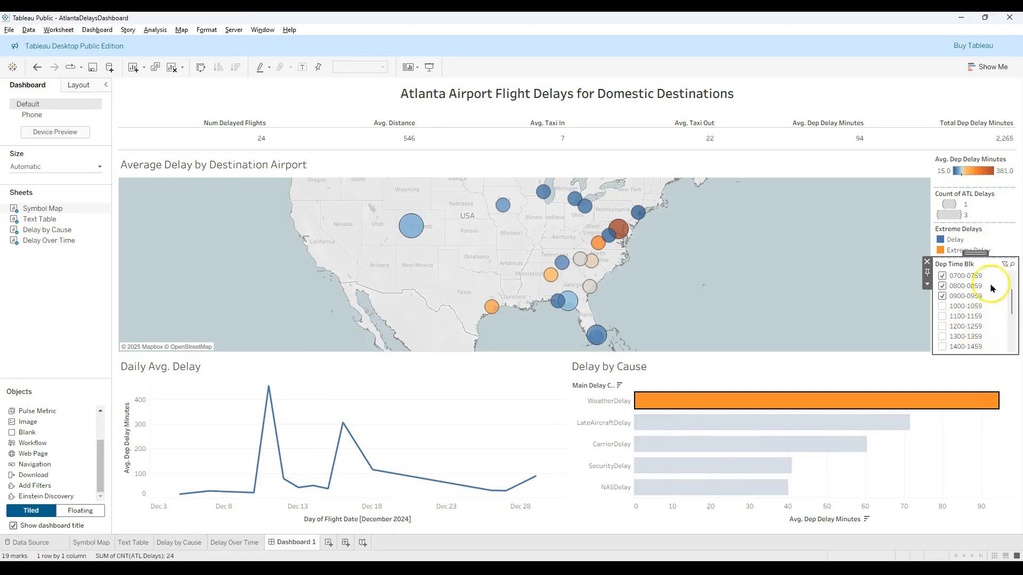
# - Change the Dep Time Blk filter's title on the dashboard to "Select a Dep Time"
pyautogui.doubleClick(965, 267)
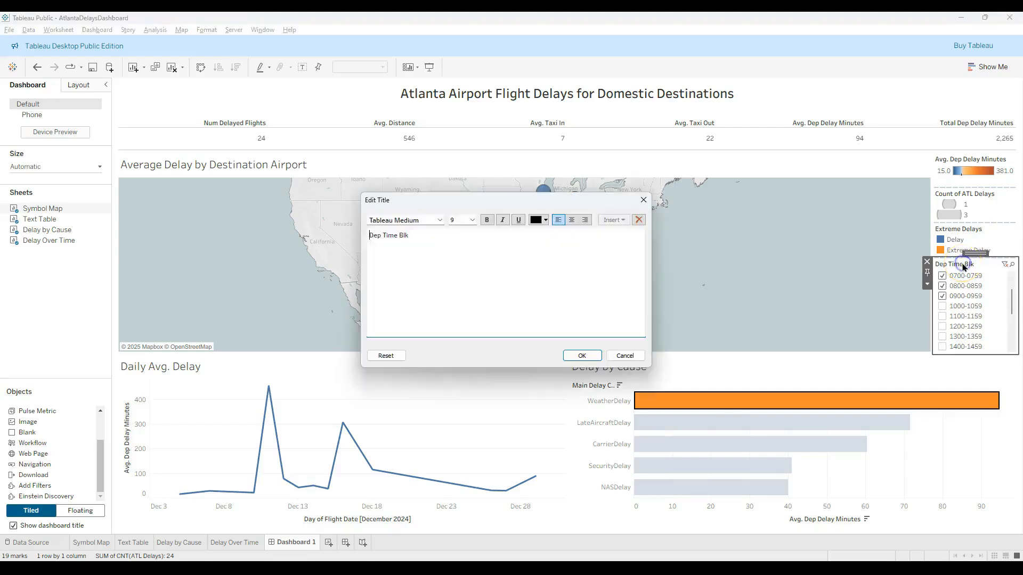
pyautogui.moveTo(410, 236); pyautogui.dragTo(340, 236)
pyautogui.write('Select a Dep Time')
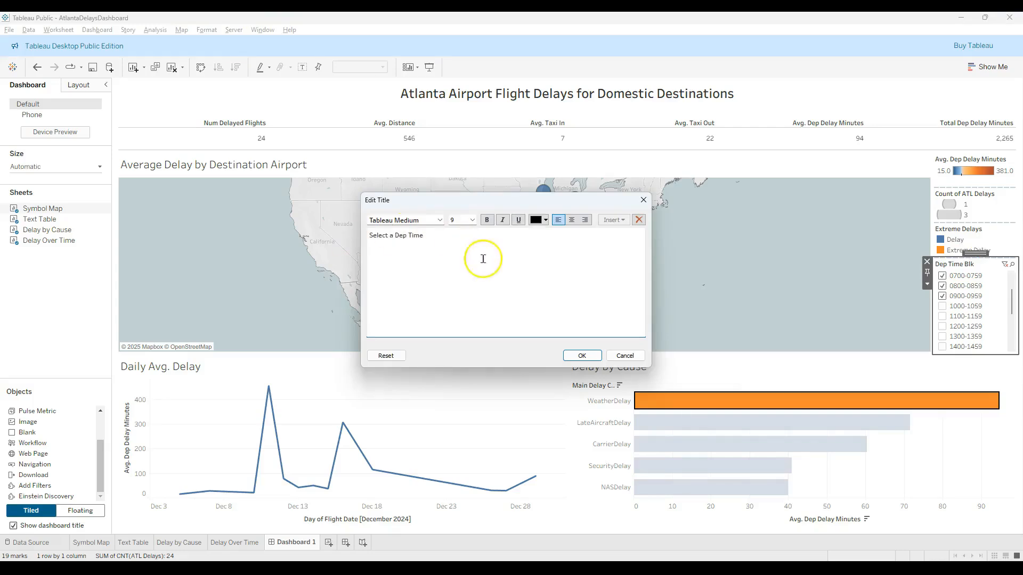
pyautogui.click(582, 355)
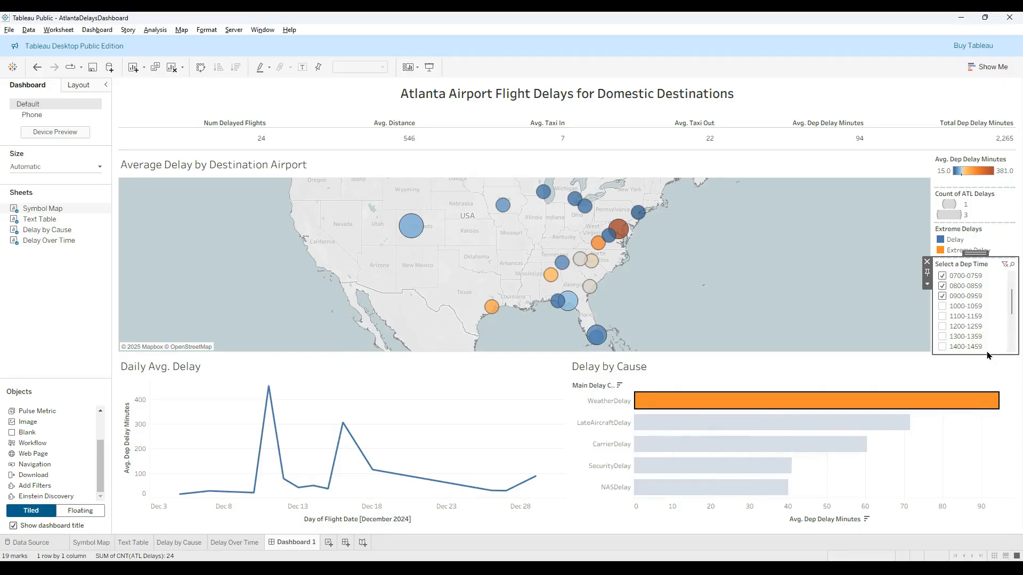
# - Open the Delay by Cause worksheet and examine the Extreme Delays calculation and the list of available functions
pyautogui.click(106, 232)
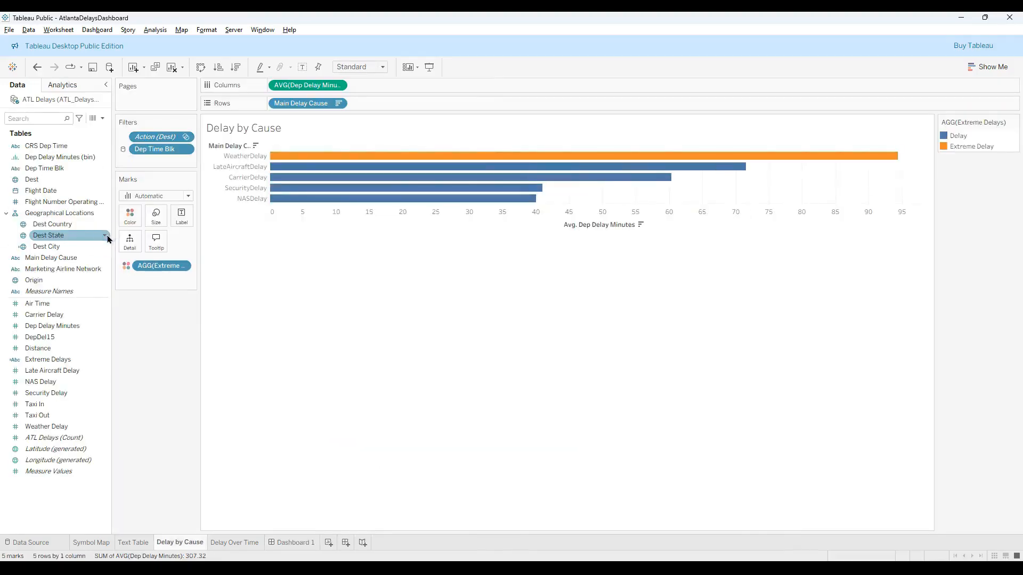
pyautogui.click(69, 360)
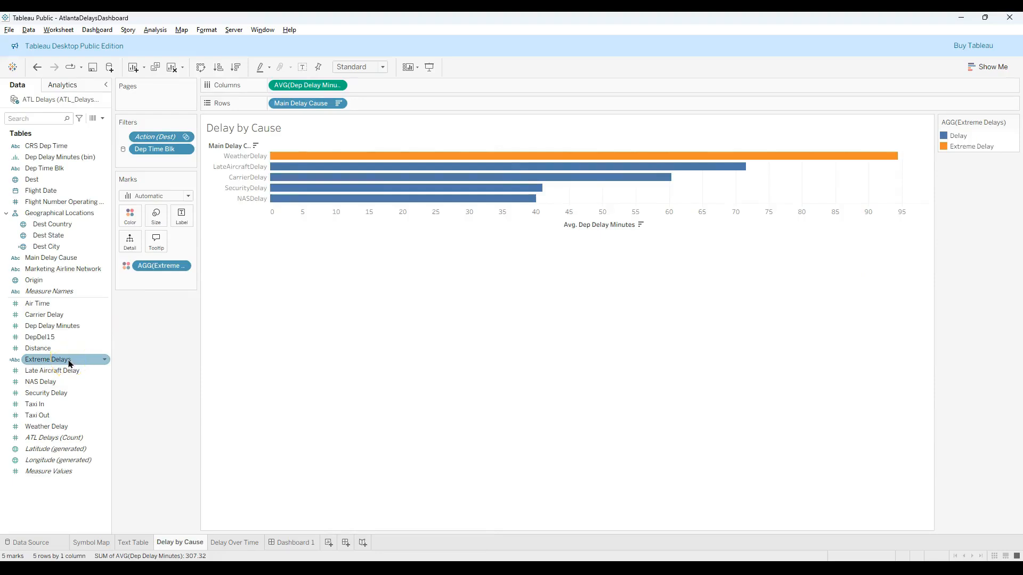
pyautogui.click(27, 364)
pyautogui.rightClick(38, 361)
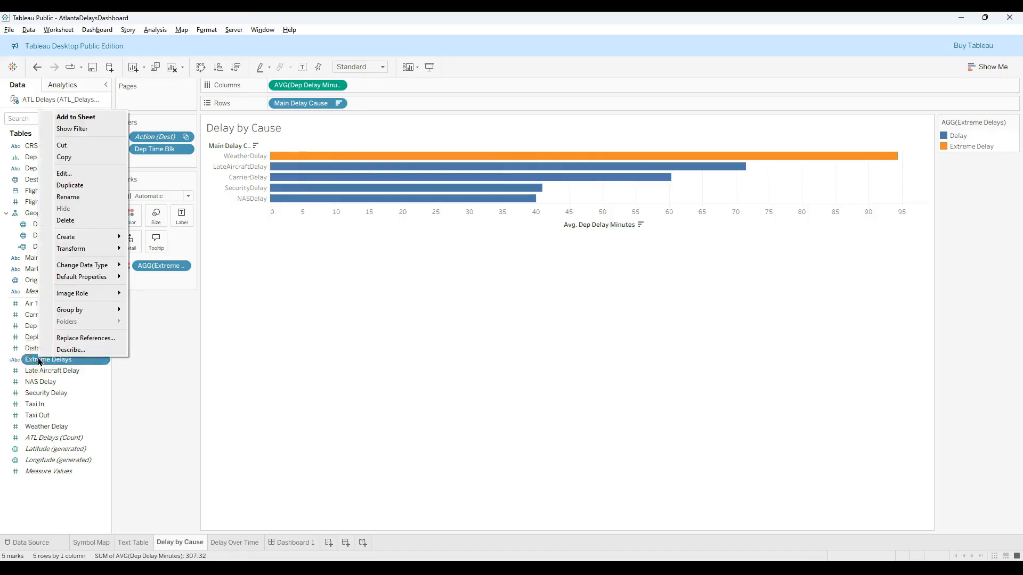
pyautogui.click(74, 174)
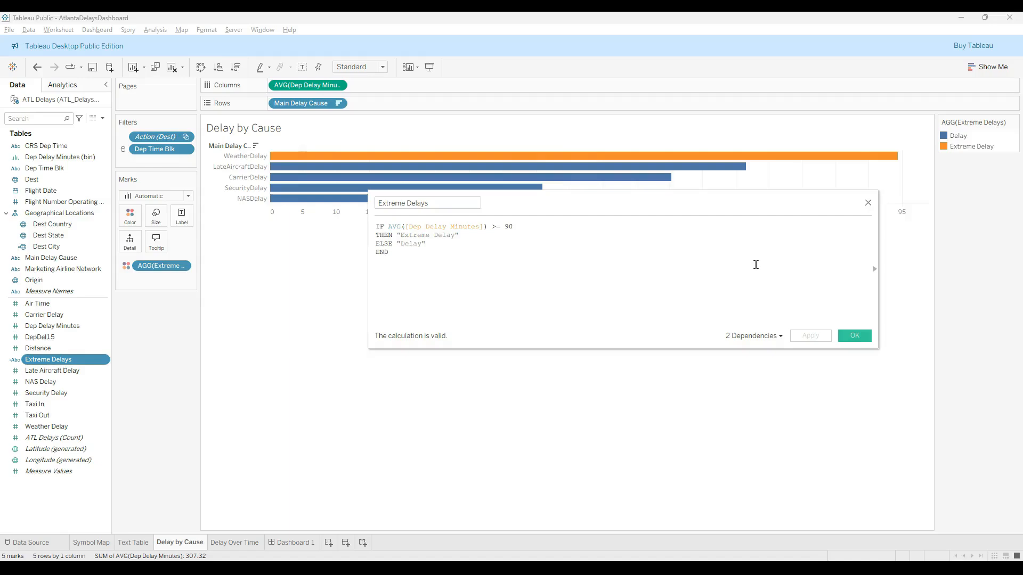
pyautogui.click(874, 272)
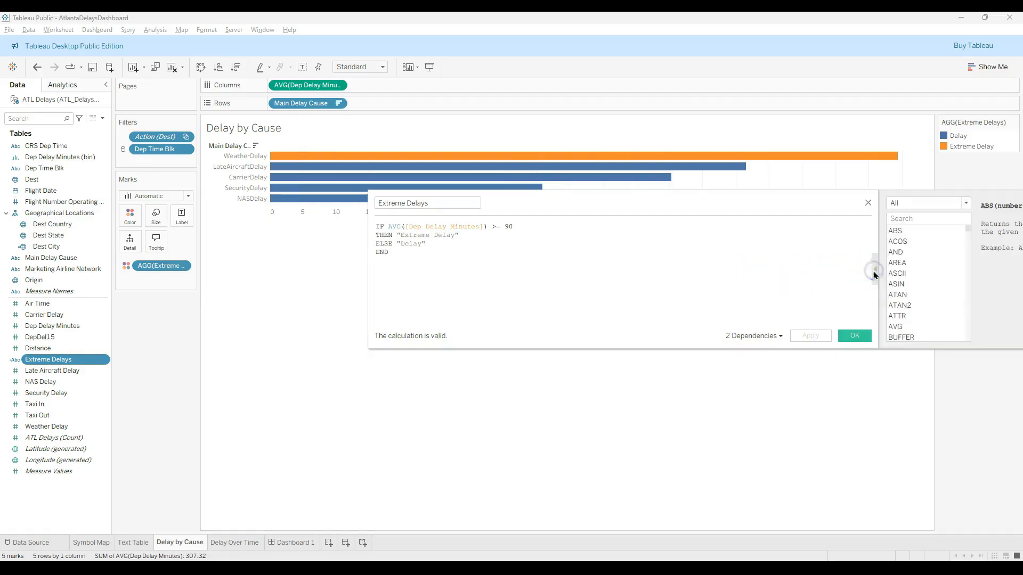
pyautogui.scroll(-15, 924, 269)
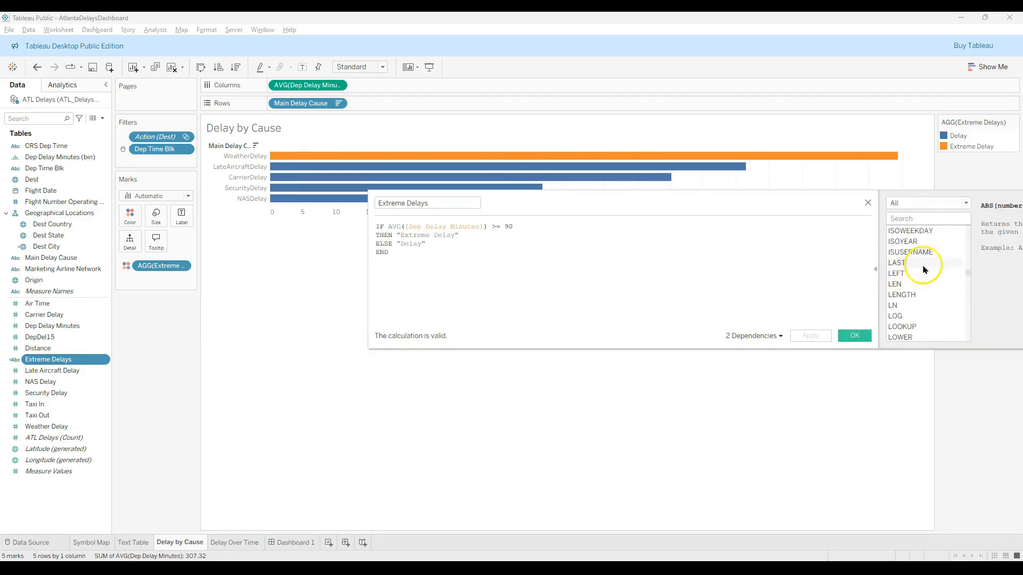
pyautogui.click(869, 203)
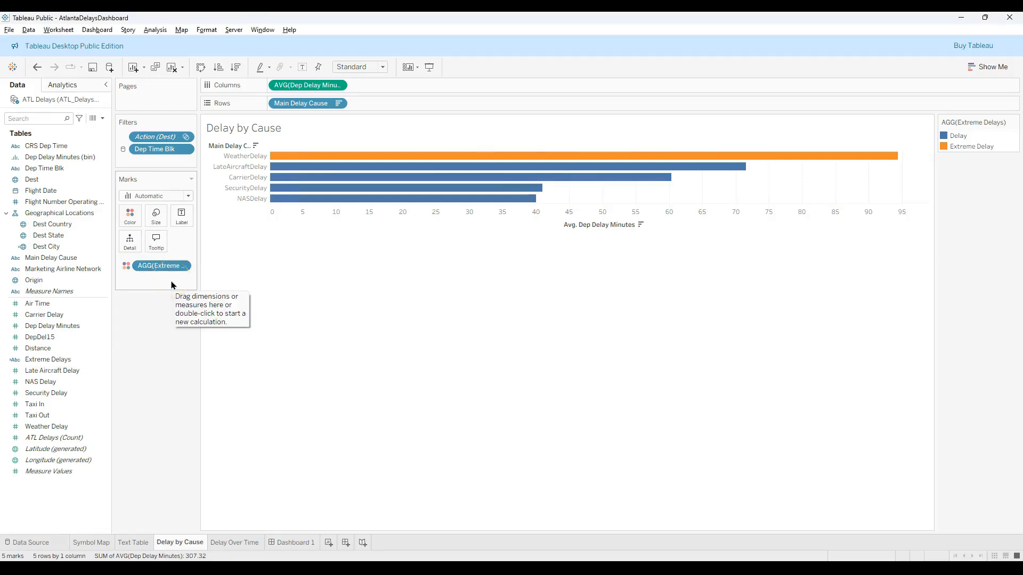
# - Return to Dashboard 1 and highlight the Extreme Delay and Delay categories in turn using the Extreme Delays legend
pyautogui.click(309, 543)
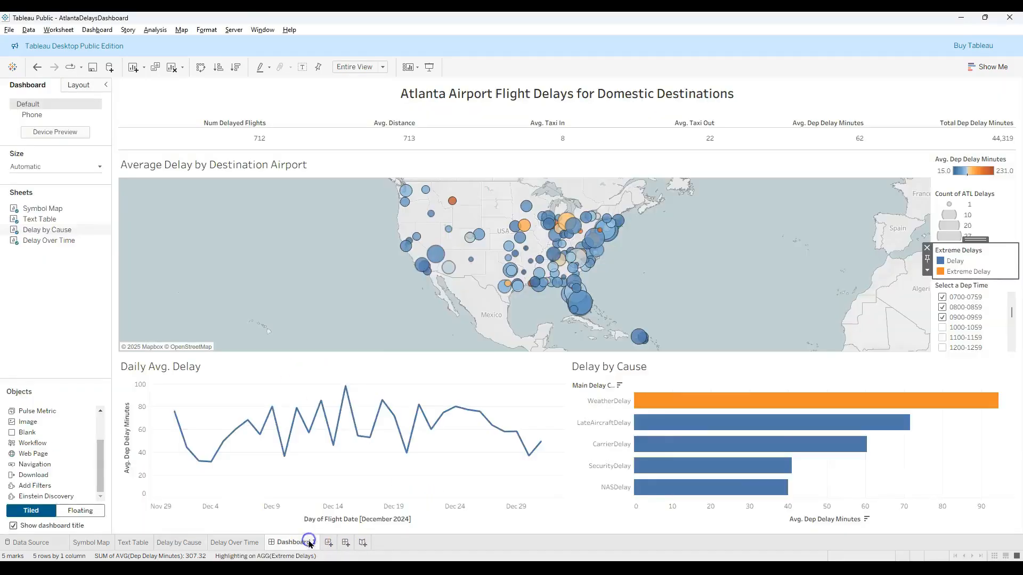
pyautogui.click(424, 518)
pyautogui.click(957, 274)
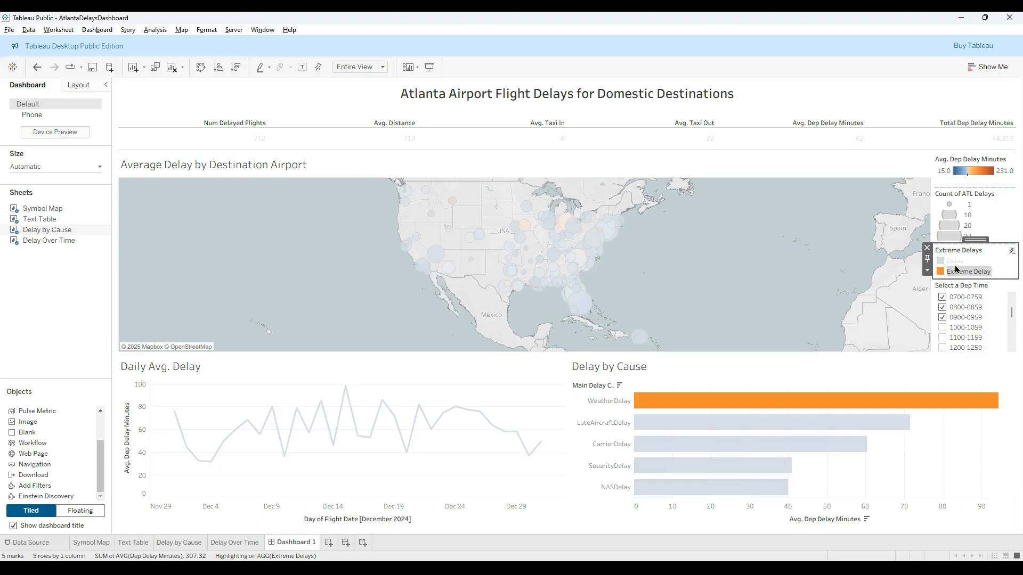
pyautogui.click(955, 262)
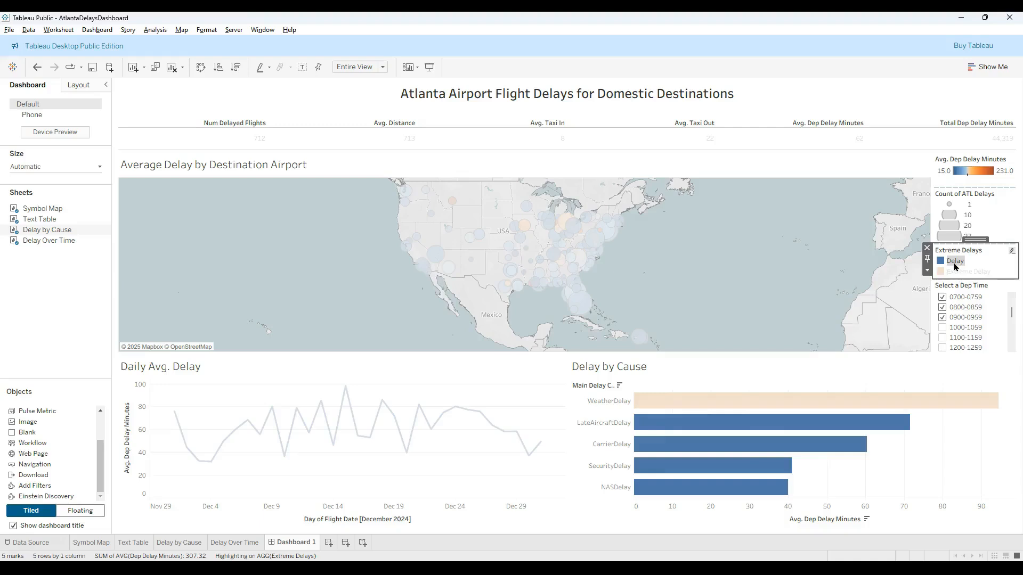
pyautogui.click(928, 271)
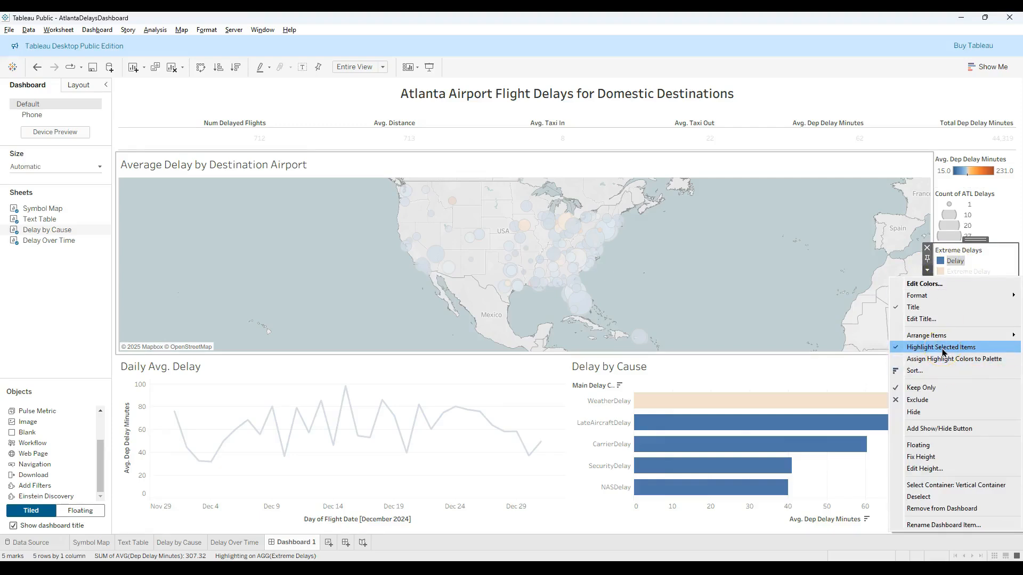
pyautogui.click(995, 264)
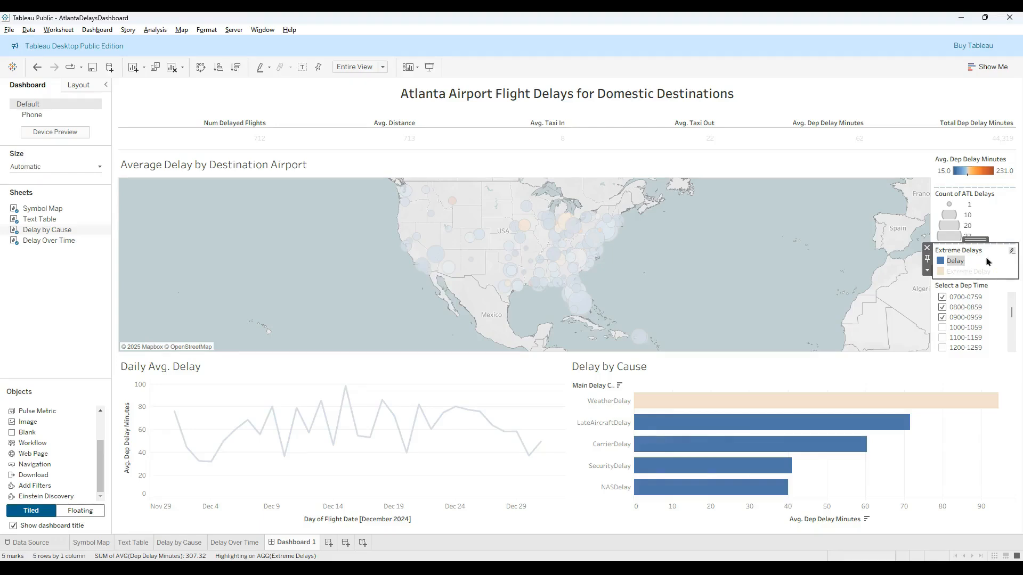
# - On the Delay Over Time worksheet, color the line by the Extreme Delays field
pyautogui.moveTo(64, 242)
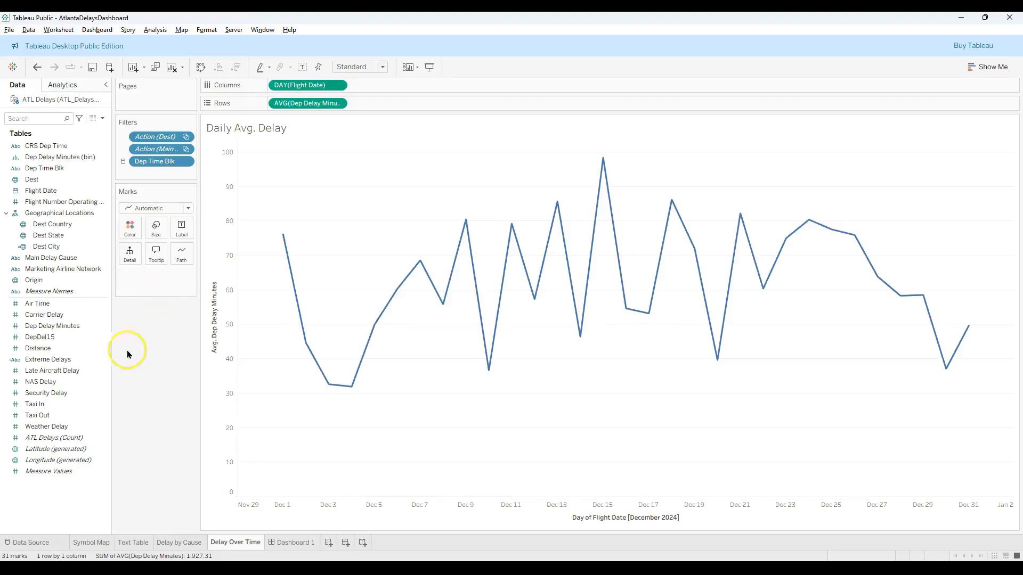
pyautogui.click(63, 362)
pyautogui.moveTo(63, 365); pyautogui.dragTo(134, 230)
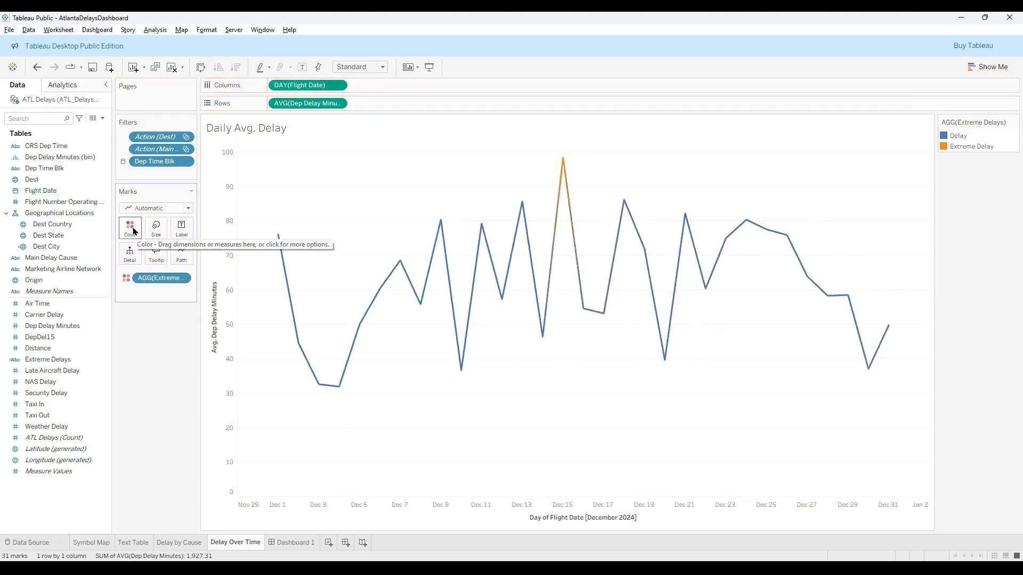
# - Return to Dashboard 1 and test the Extreme Delays legend by highlighting Delay, Extreme Delay and Delay again
pyautogui.click(301, 543)
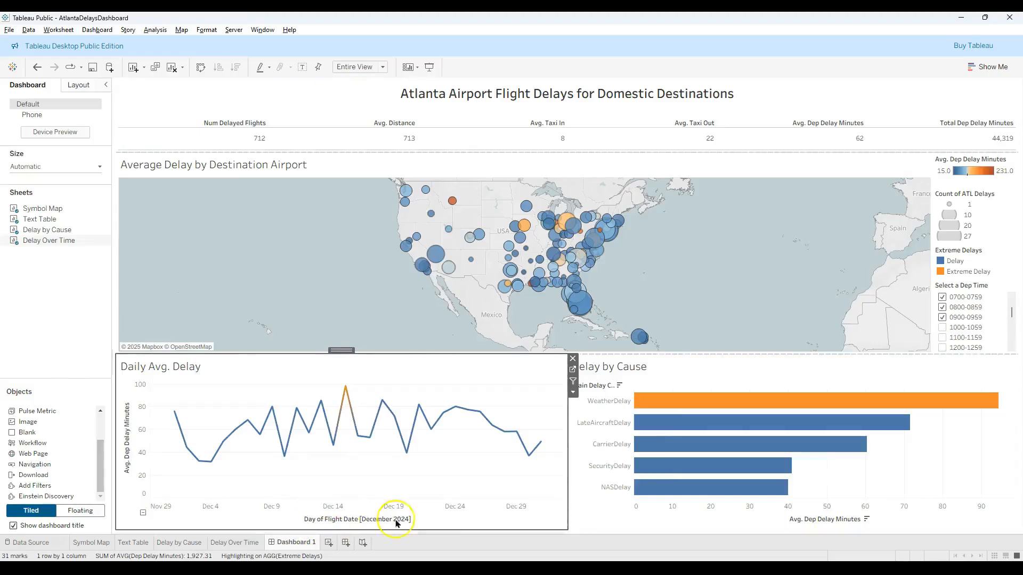
pyautogui.click(958, 261)
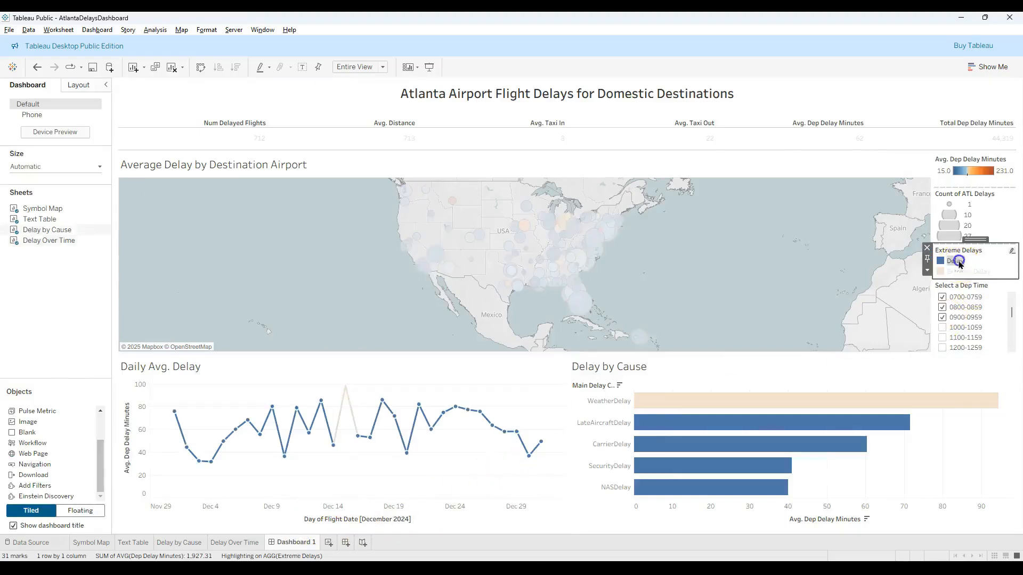
pyautogui.click(963, 272)
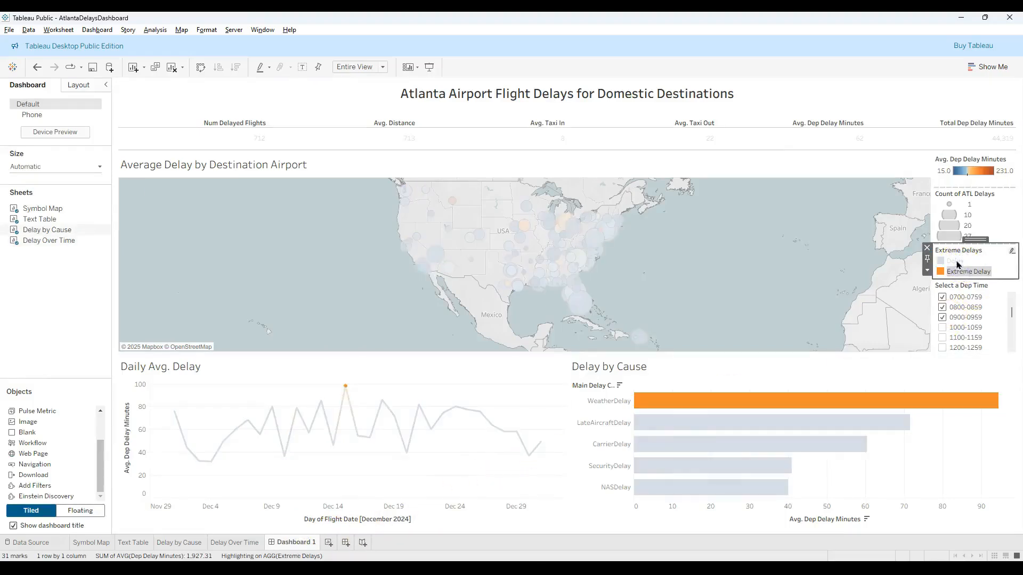
pyautogui.click(956, 263)
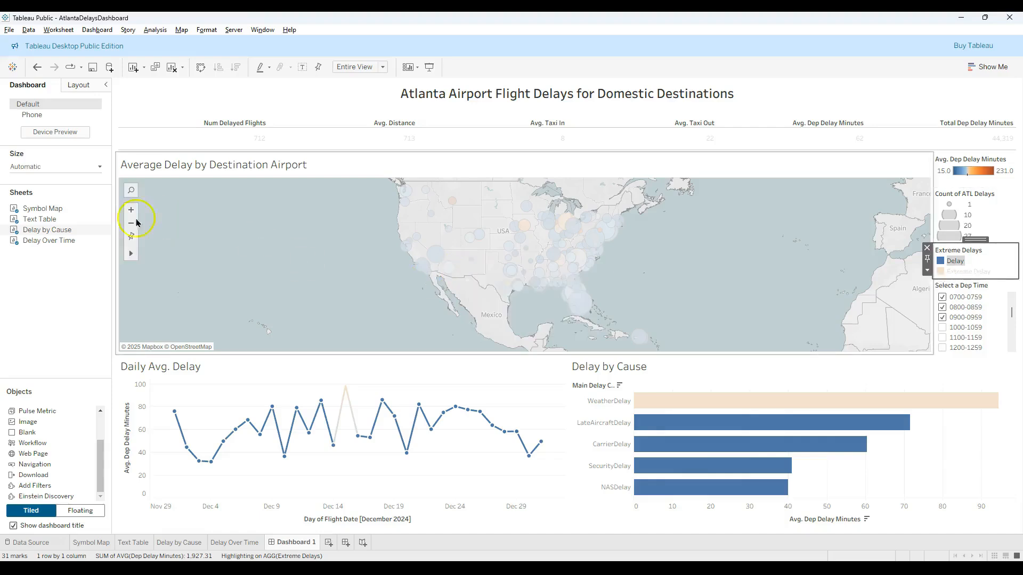
# - Add Extreme Delays to the Symbol Map worksheet's tooltip and test it by highlighting Extreme Delay from the legend on Dashboard 1
pyautogui.click(107, 211)
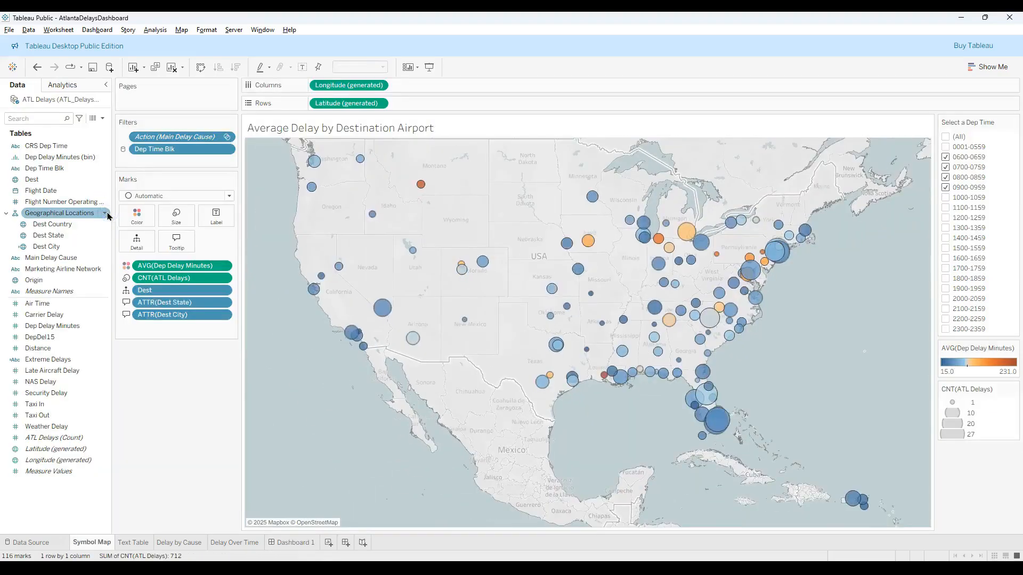
pyautogui.moveTo(48, 360); pyautogui.dragTo(168, 242)
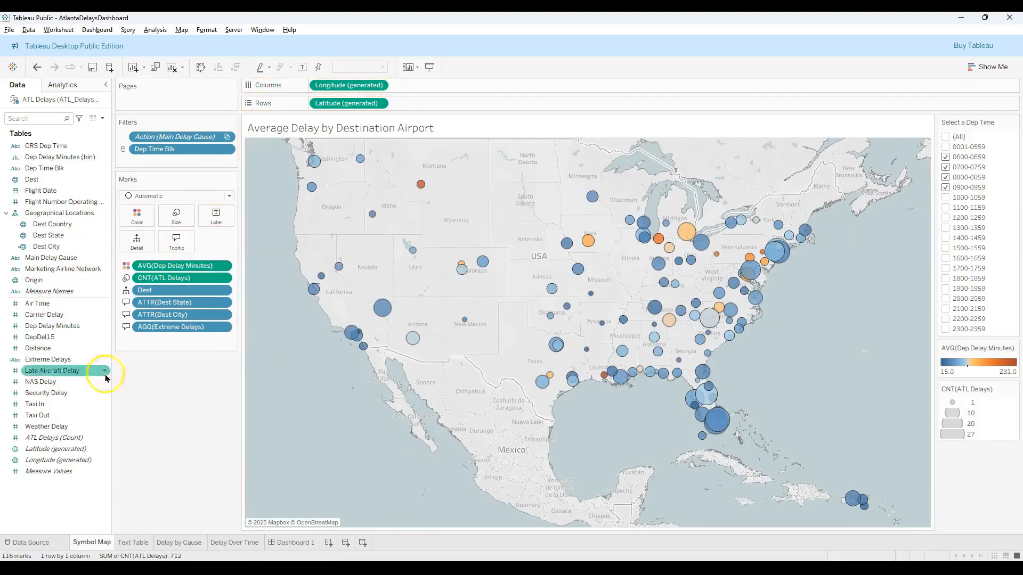
pyautogui.click(279, 544)
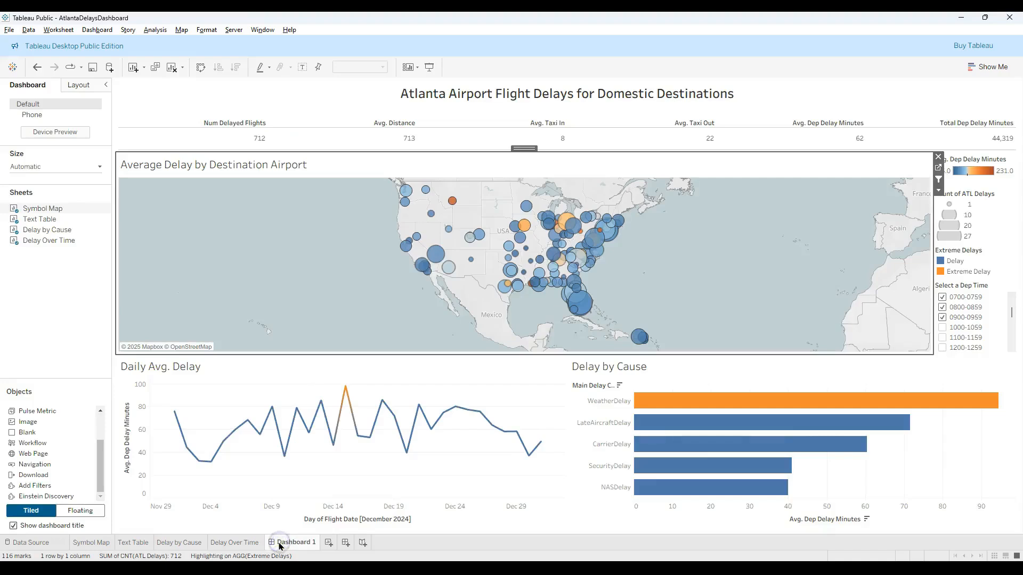
pyautogui.click(962, 273)
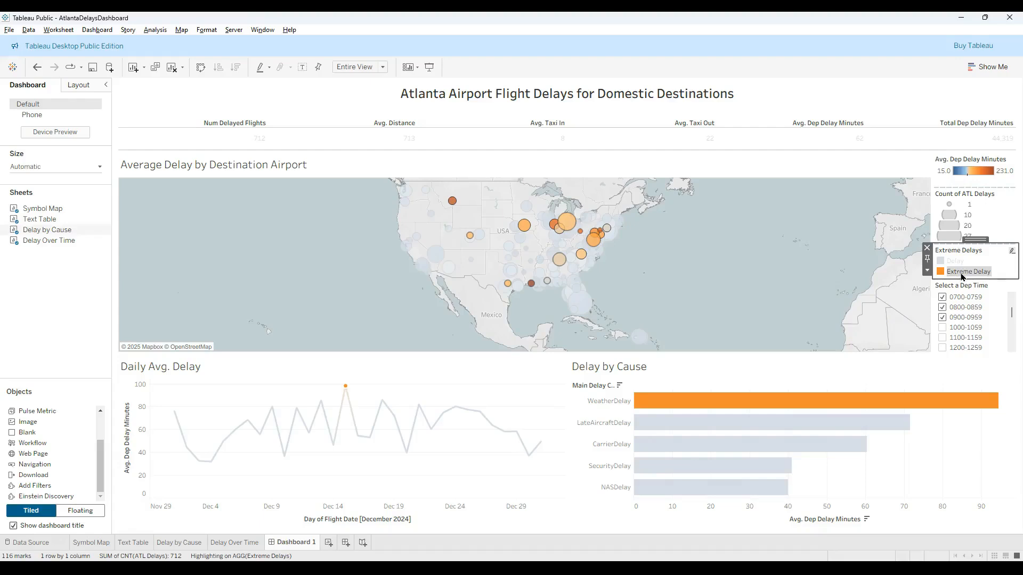
pyautogui.moveTo(351, 393)
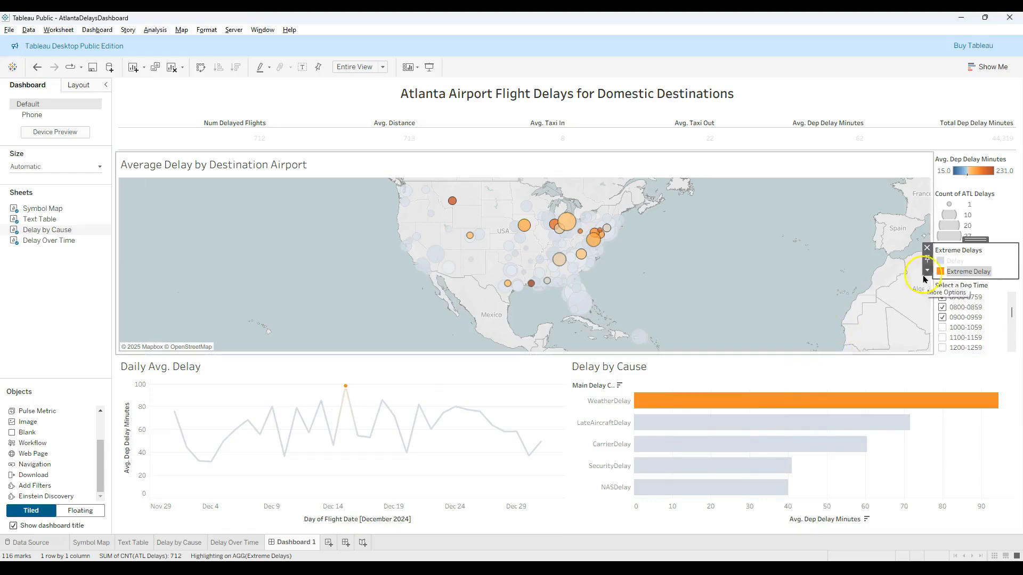
# - Change the title of the Extreme Delays legend on the dashboard to "Click to Highlight"
pyautogui.doubleClick(956, 251)
pyautogui.click(413, 279)
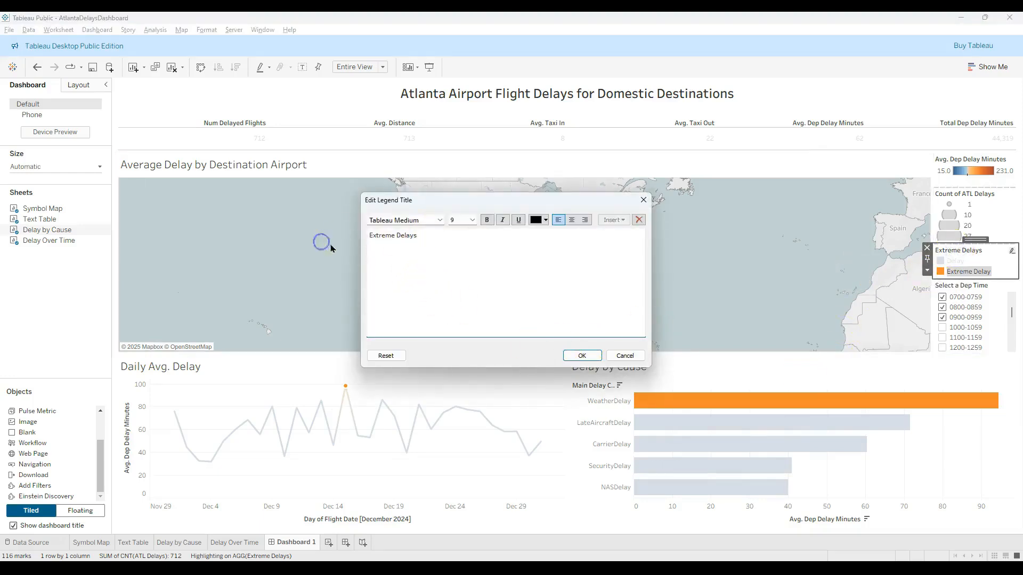
pyautogui.moveTo(418, 238); pyautogui.dragTo(362, 237)
pyautogui.write('C')
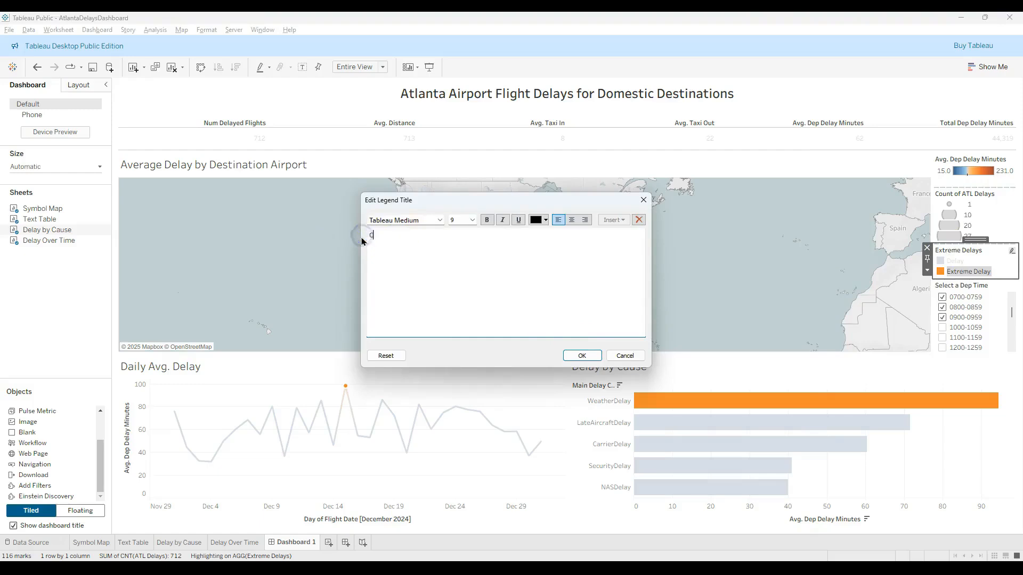
pyautogui.write('lick to Highlight')
pyautogui.click(582, 355)
pyautogui.click(700, 297)
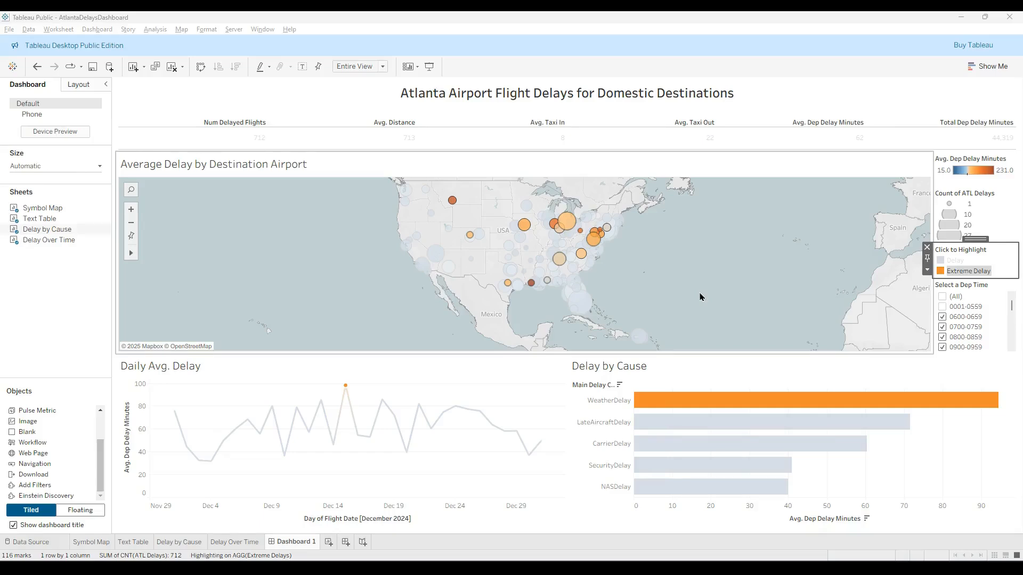
# - Filter the dashboard by the Seattle mark on the map, highlight Delay in the legend, and examine the daily and cause charts
pyautogui.click(407, 191)
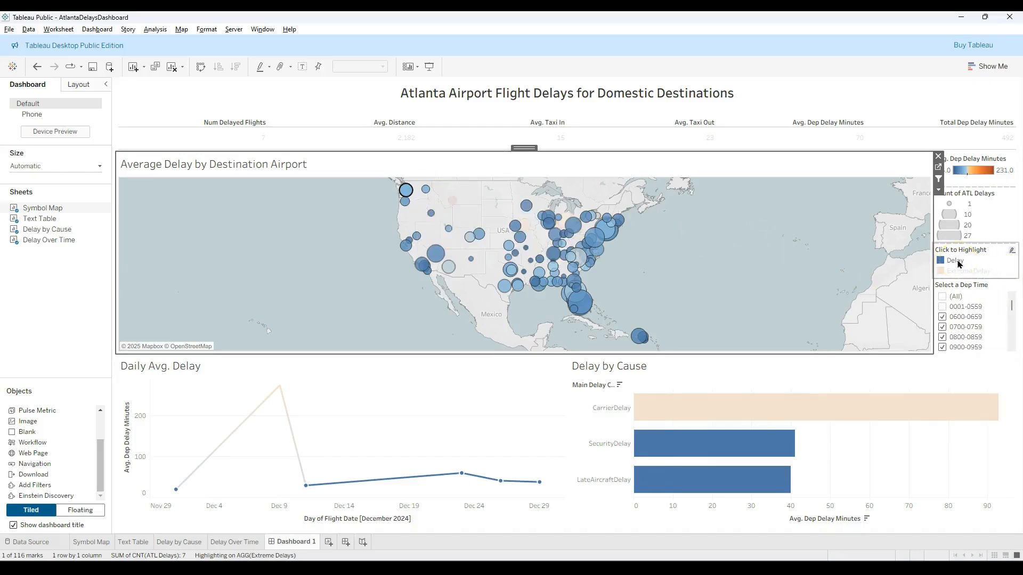
pyautogui.click(531, 380)
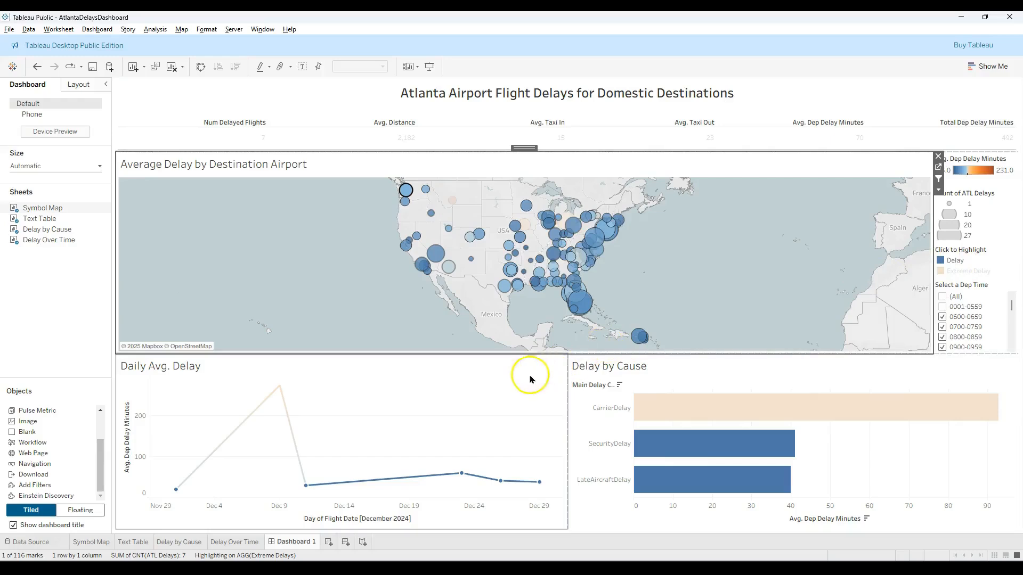
pyautogui.click(581, 418)
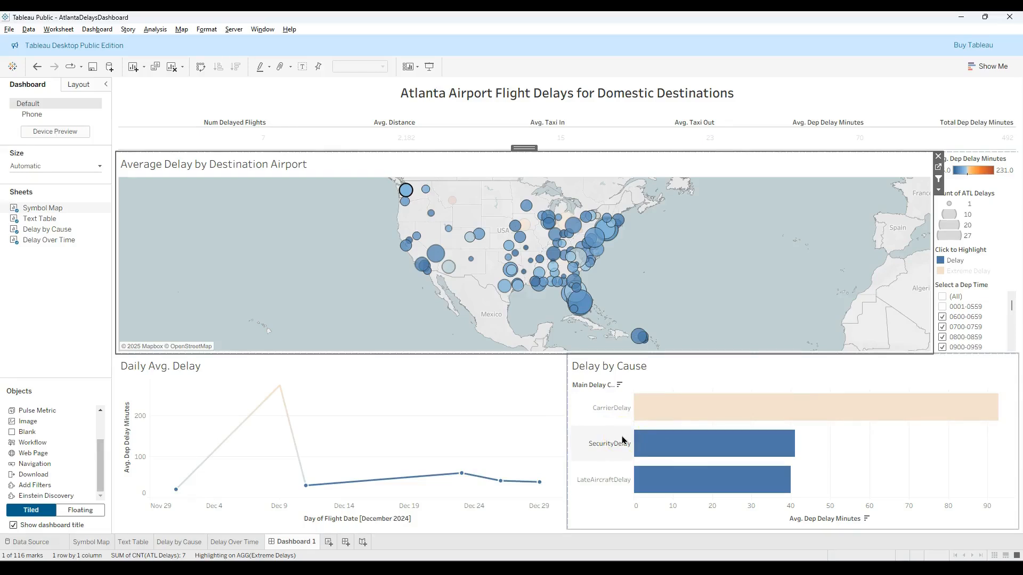
pyautogui.click(373, 433)
pyautogui.click(280, 386)
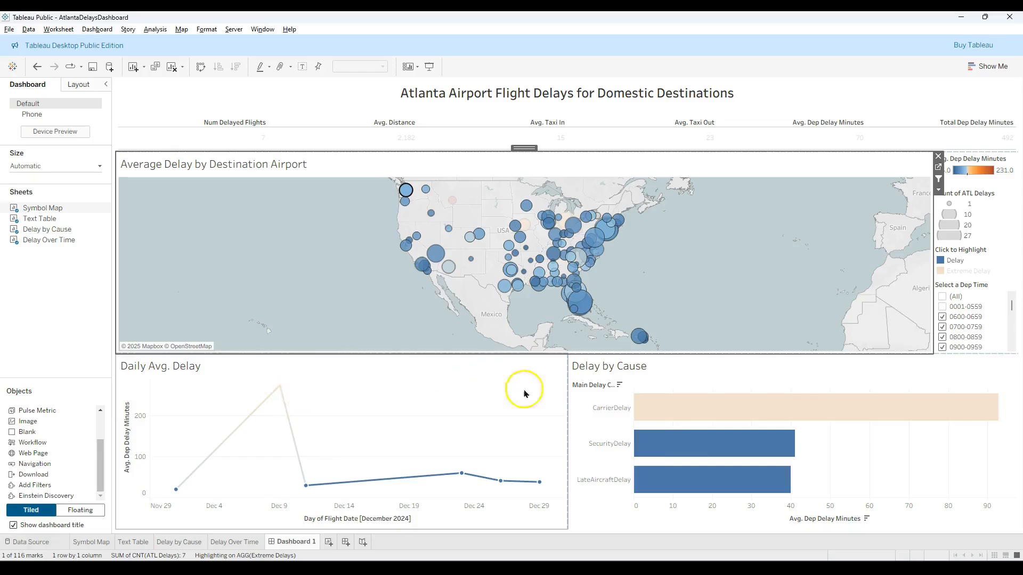
pyautogui.click(655, 407)
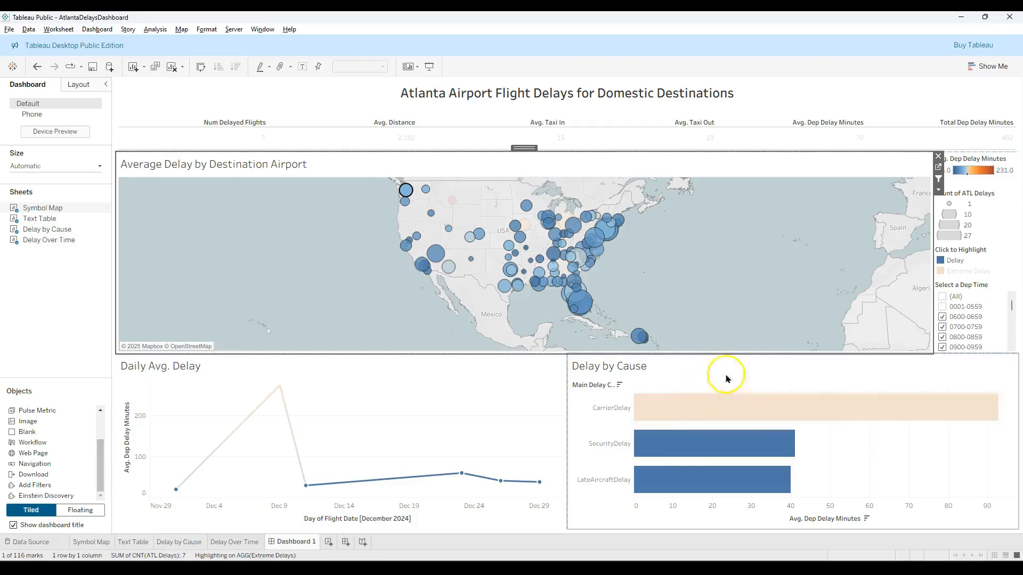
# - Turn off Highlight Selected Items for the "Click to Highlight" legend and reset its title to the default
pyautogui.click(987, 258)
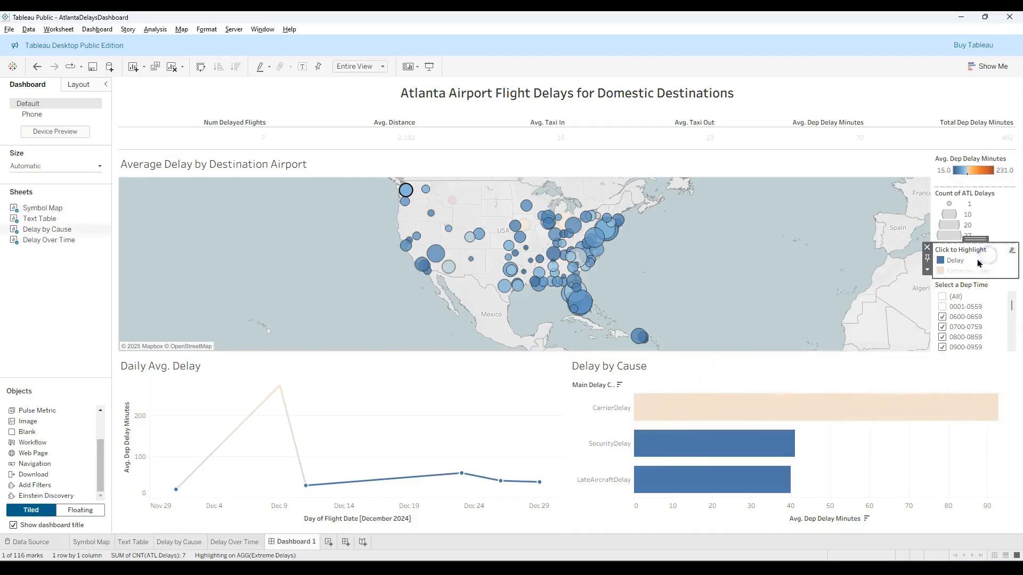
pyautogui.click(927, 270)
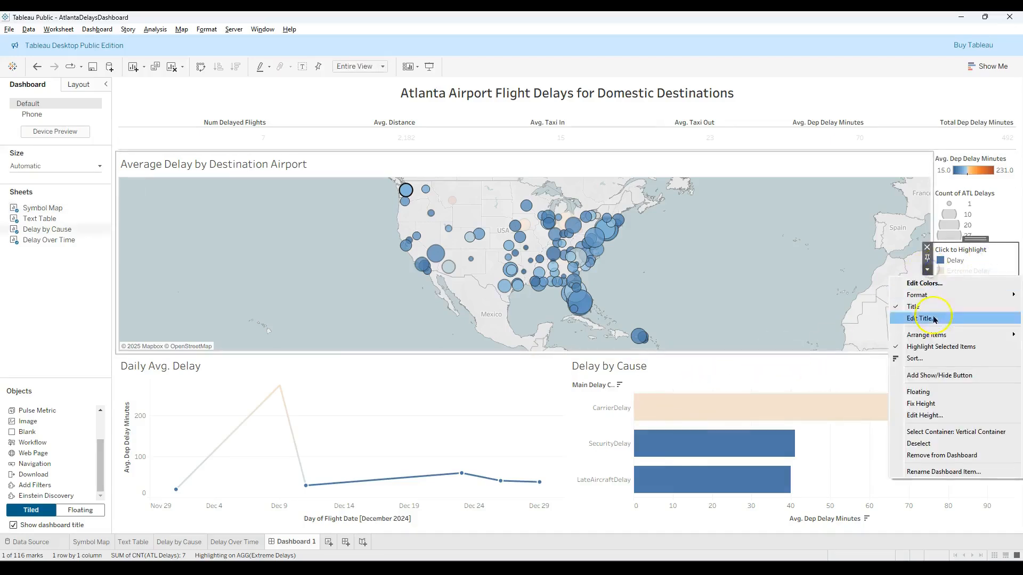
pyautogui.click(908, 346)
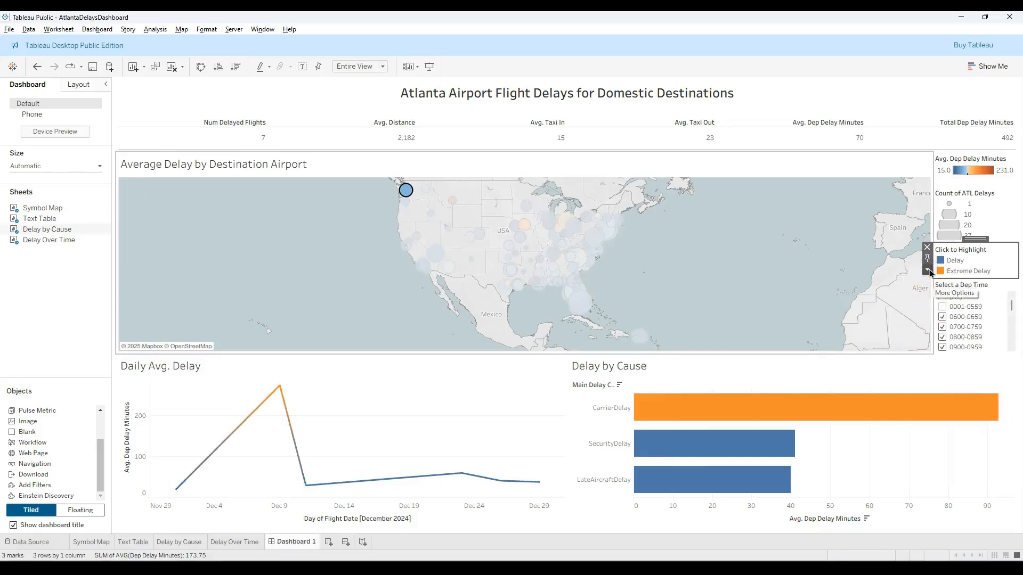
pyautogui.doubleClick(977, 251)
pyautogui.click(386, 355)
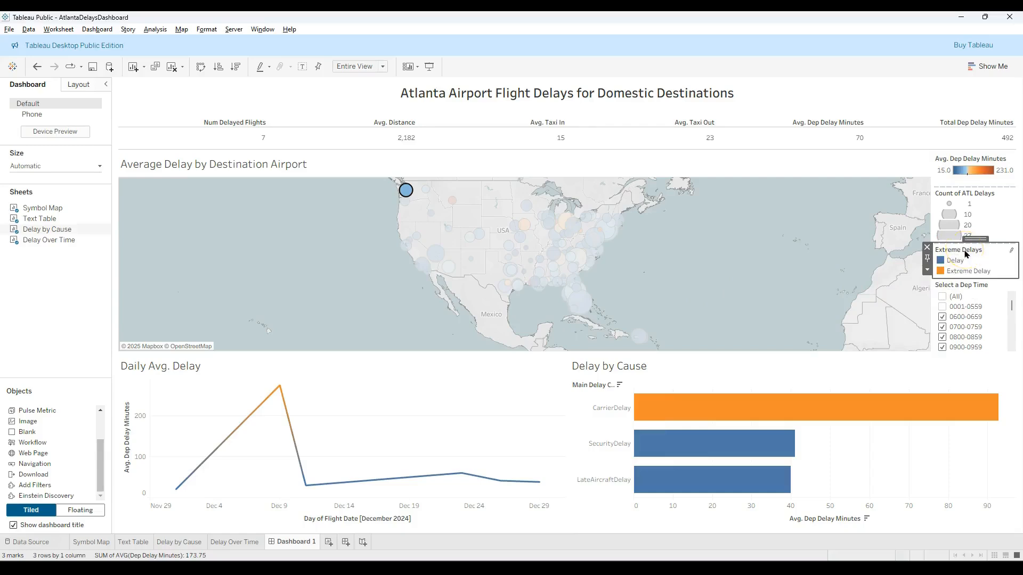
# - Test the legend with Extreme Delay, clear the Seattle selection on the map, and select and deselect the Spokane mark
pyautogui.click(957, 272)
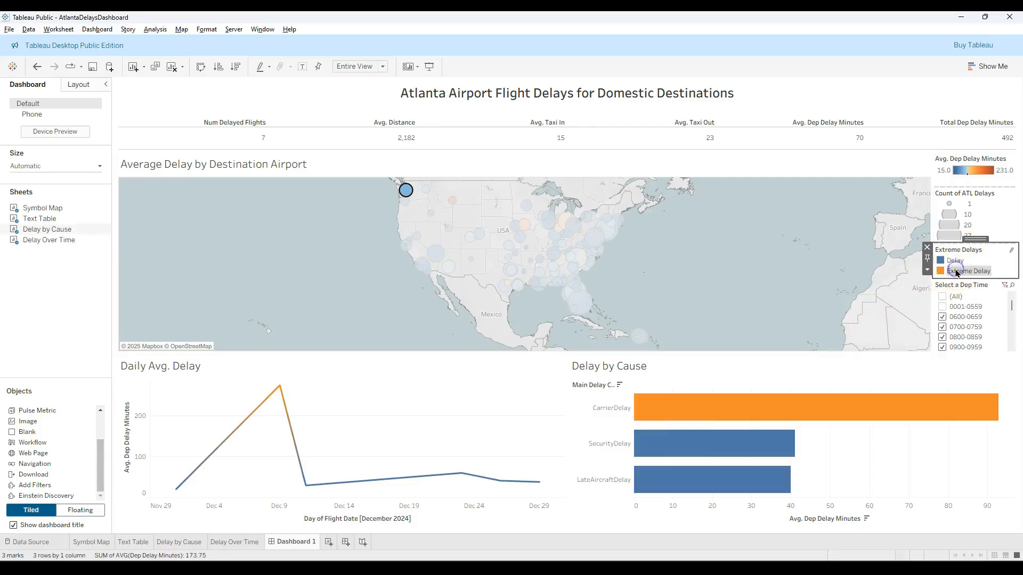
pyautogui.click(777, 265)
pyautogui.click(757, 254)
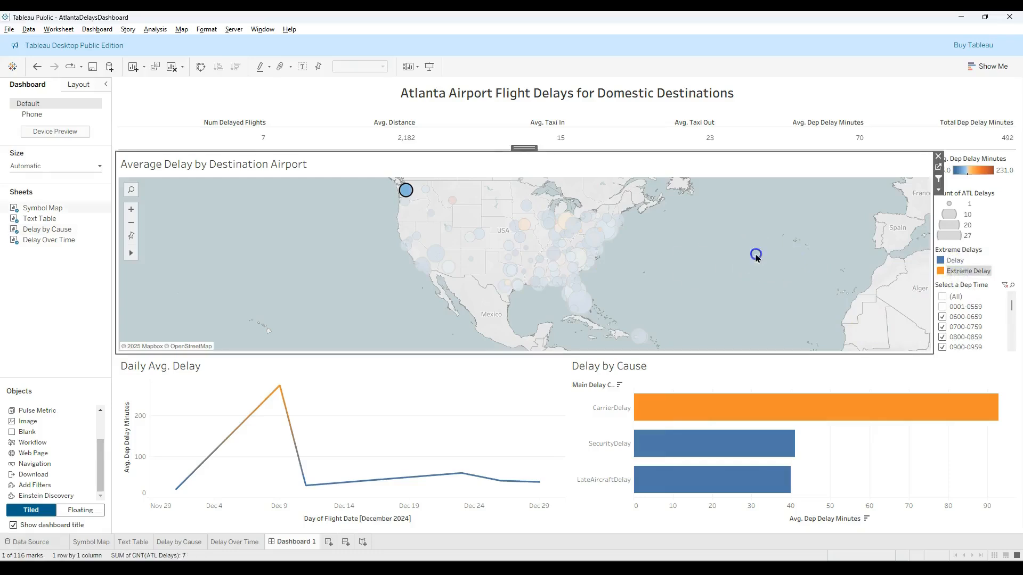
pyautogui.click(406, 190)
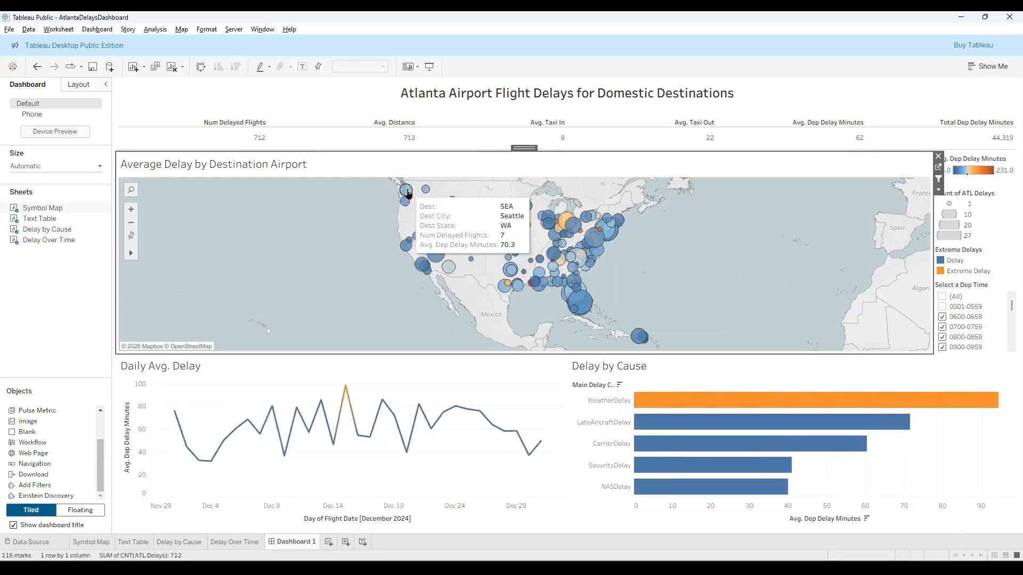
pyautogui.click(425, 190)
pyautogui.click(425, 190)
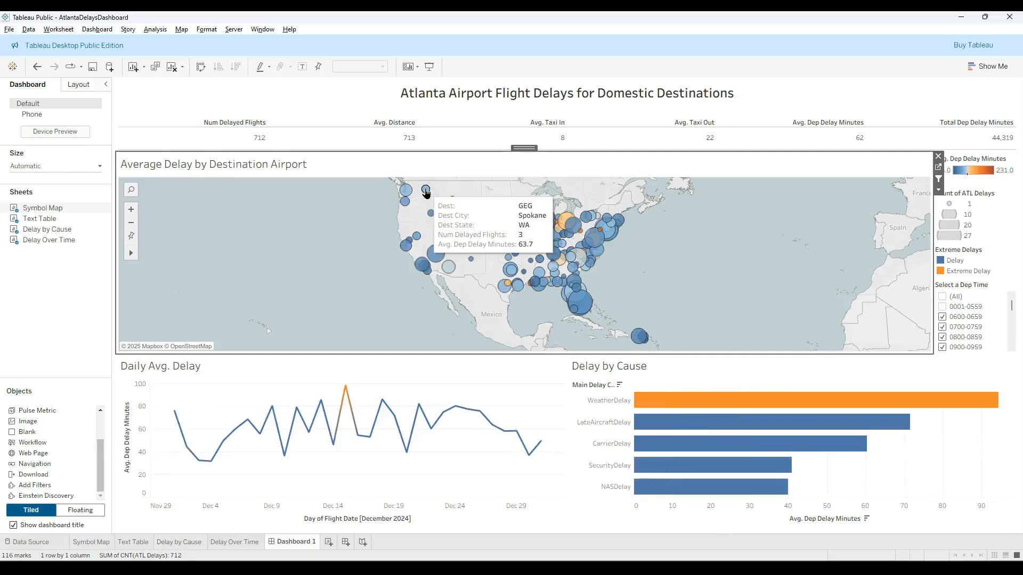